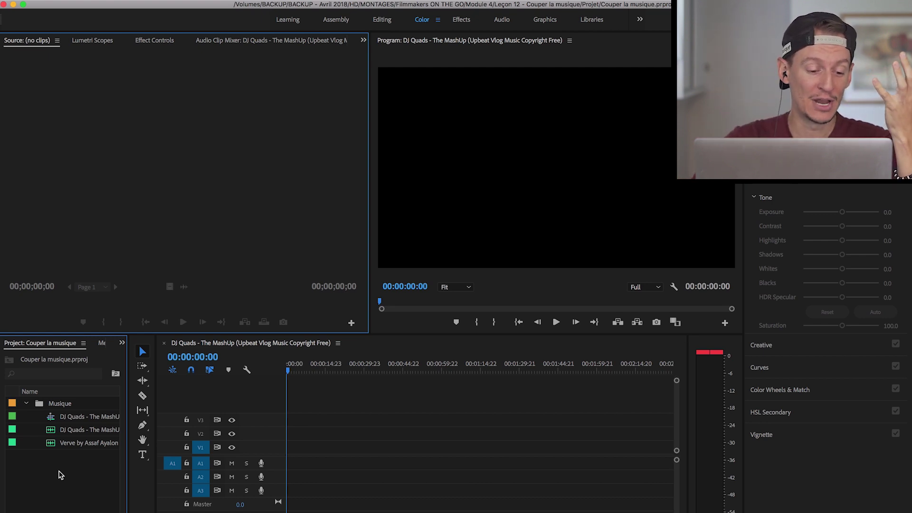
# Place the DJ Quads track on A1 and park the playhead at 01:29:09
pyautogui.moveTo(53, 435); pyautogui.dragTo(323, 464)
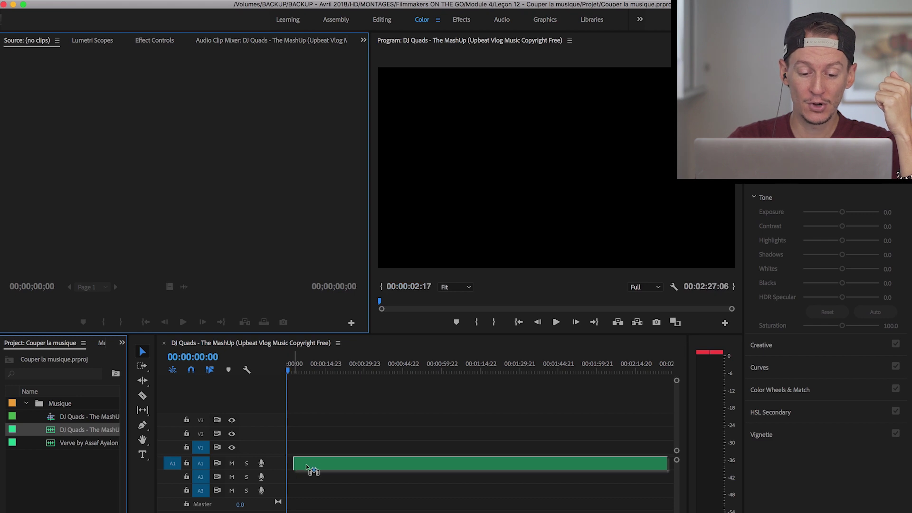
pyautogui.hscroll(5, 460, 434)
pyautogui.click(521, 367)
pyautogui.press('Down')
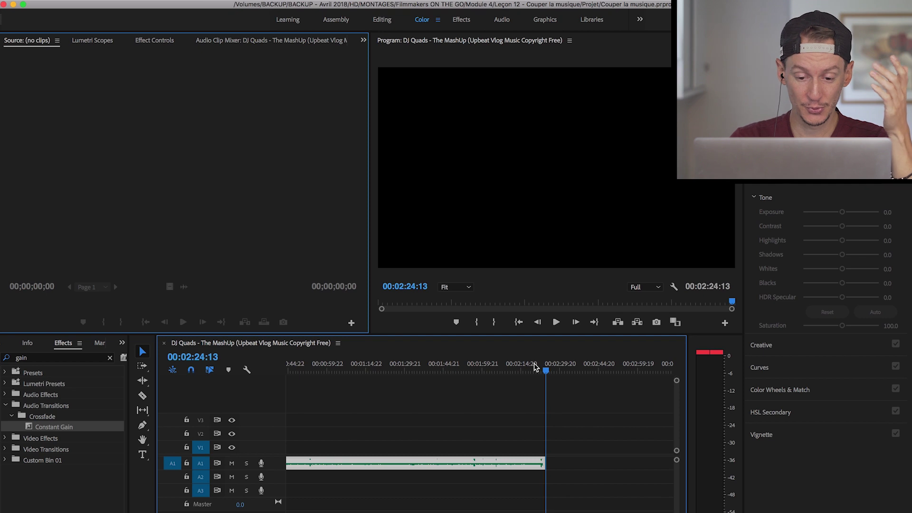
pyautogui.click(404, 367)
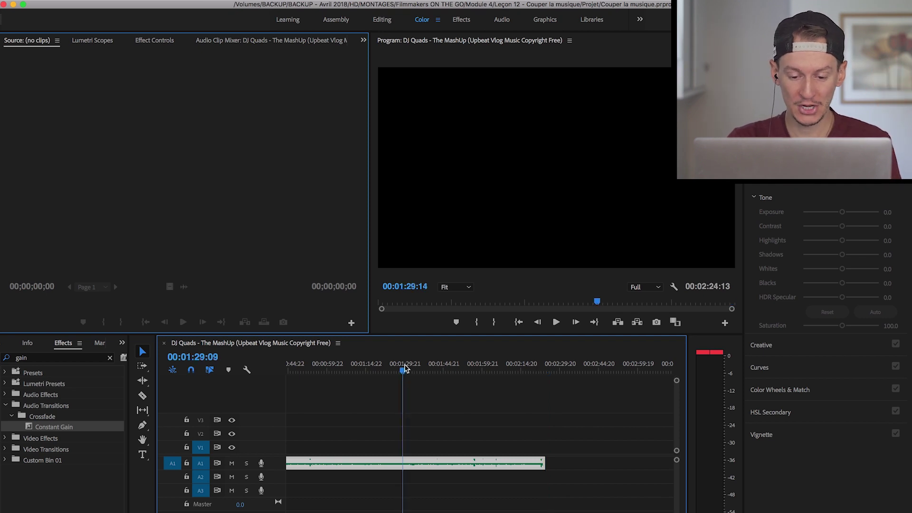
# Razor-cut the music clip at 01:29:09 and delete the piece after the cut
pyautogui.press('c')
pyautogui.click(404, 464)
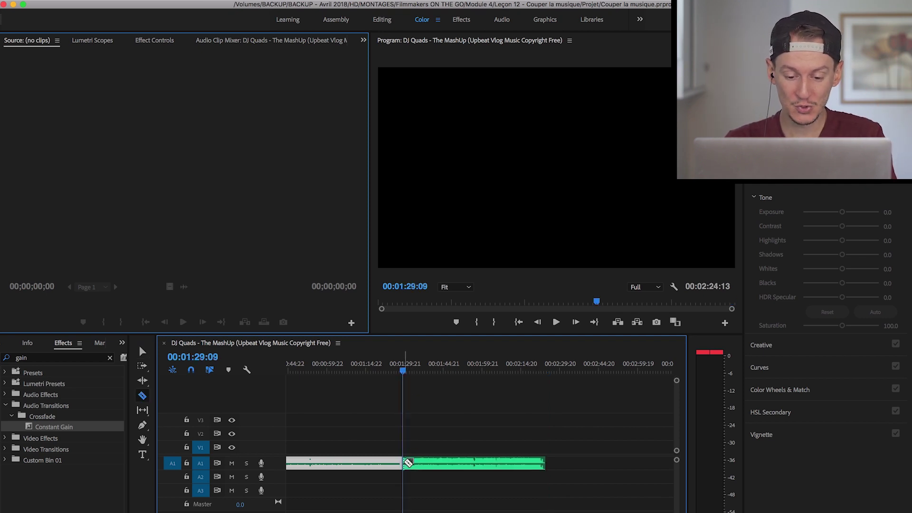
pyautogui.press('v')
pyautogui.click(419, 465)
pyautogui.press('Delete')
# Remove the shortened DJ Quads clip from A1 entirely
pyautogui.click(74, 427)
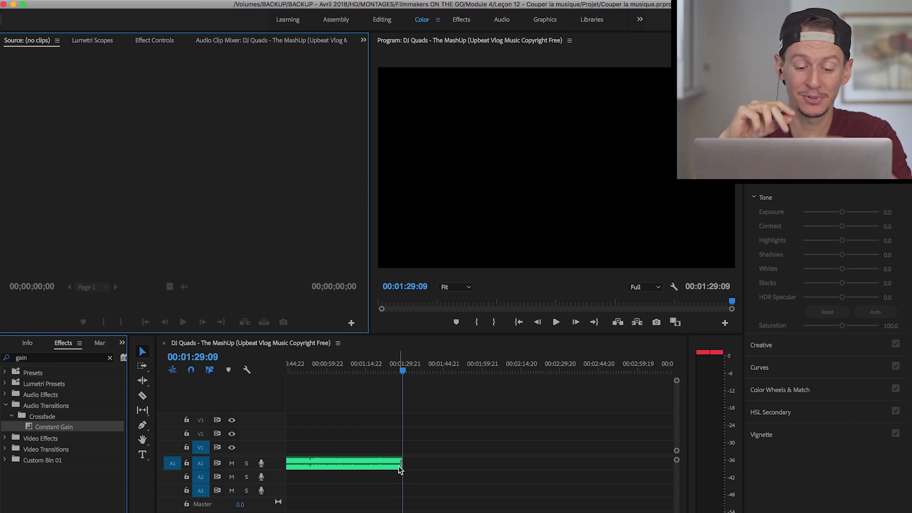
pyautogui.click(363, 461)
pyautogui.press('Delete')
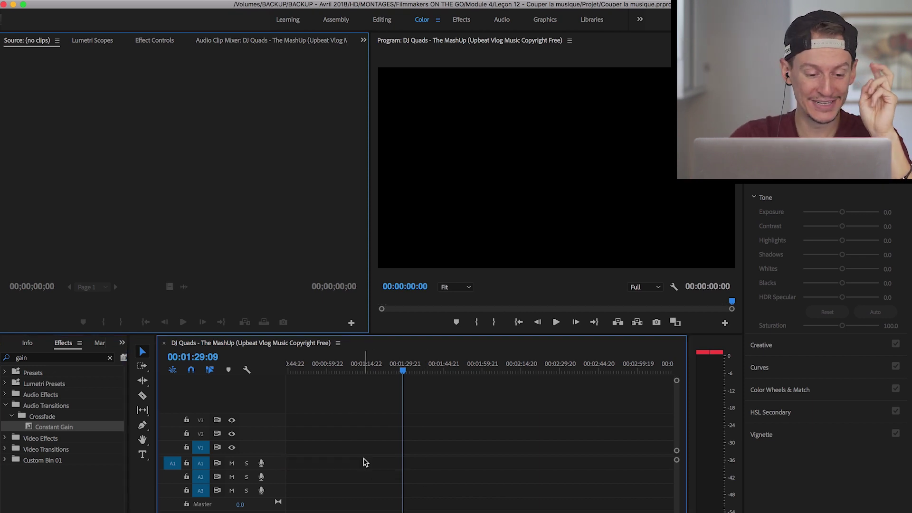
# Put the full DJ Quads track back on A1 and close the leading gap so it starts at zero
pyautogui.scroll(2, 9, 346)
pyautogui.scroll(1, 9, 346)
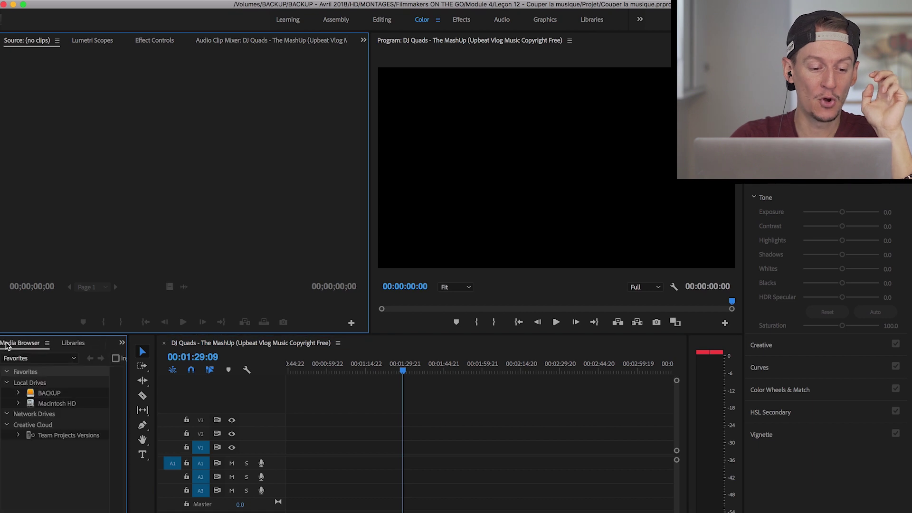
pyautogui.scroll(1, 6, 346)
pyautogui.scroll(1, 7, 346)
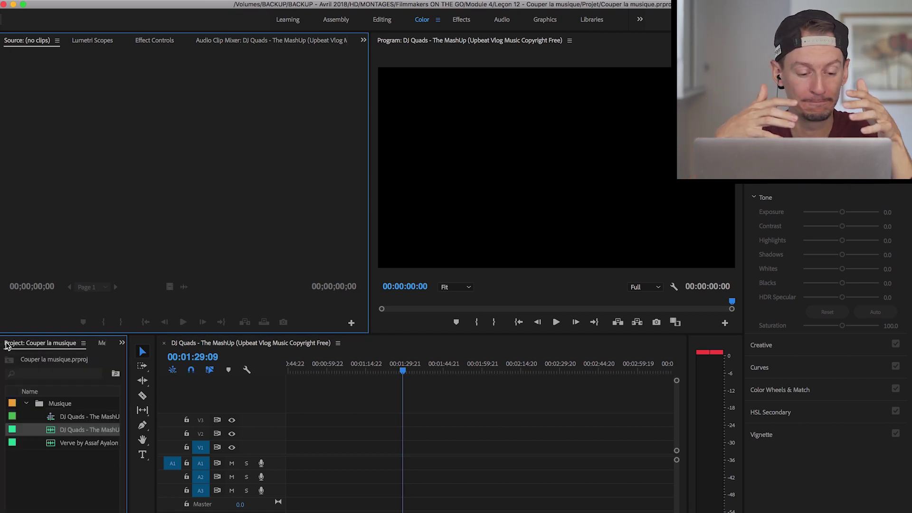
pyautogui.moveTo(49, 430); pyautogui.dragTo(316, 462)
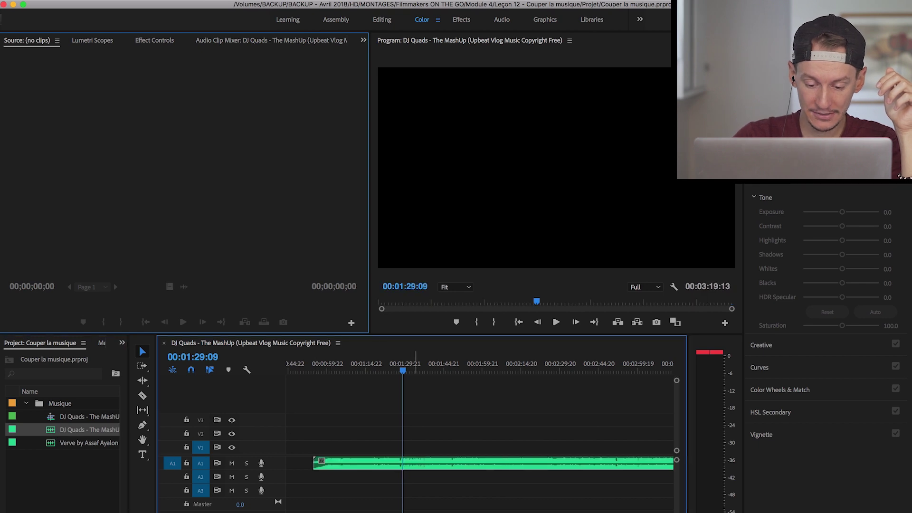
pyautogui.press('\\')
pyautogui.click(349, 461)
pyautogui.press('Delete')
pyautogui.click(549, 366)
pyautogui.press('Down')
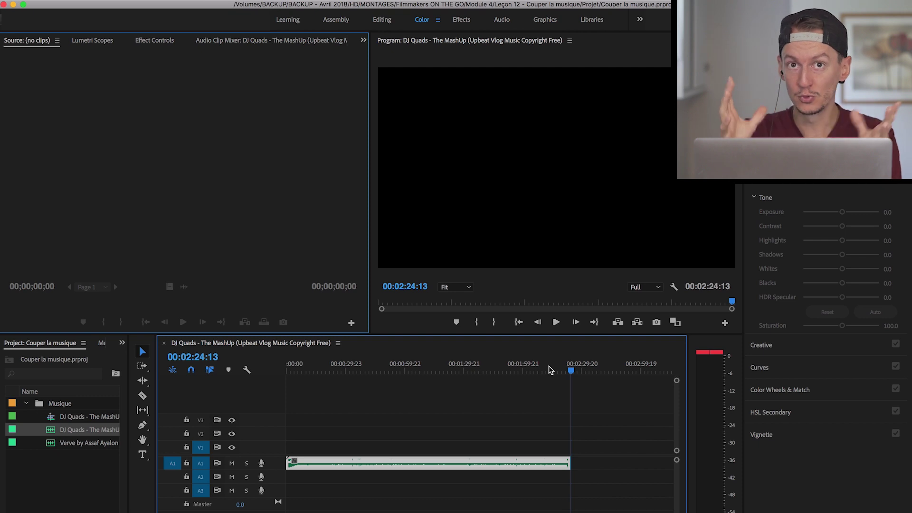
pyautogui.click(287, 369)
pyautogui.press('space')
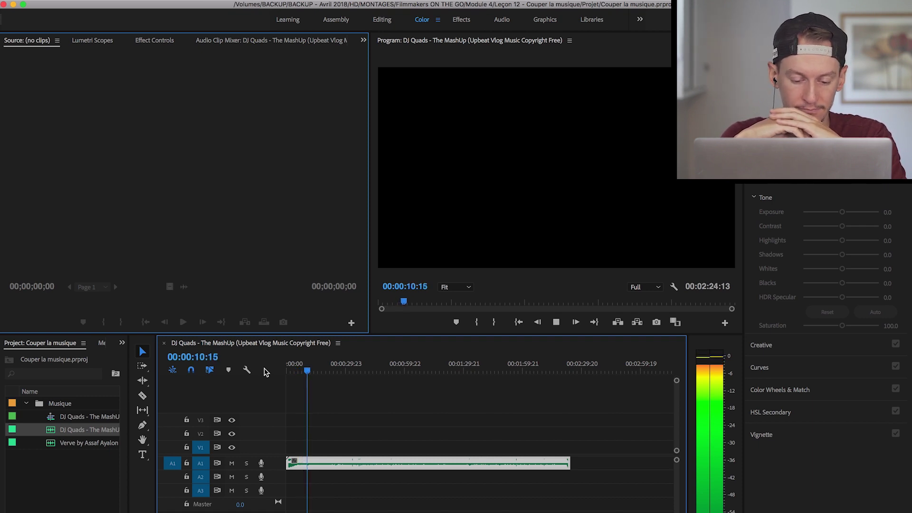
pyautogui.press('space')
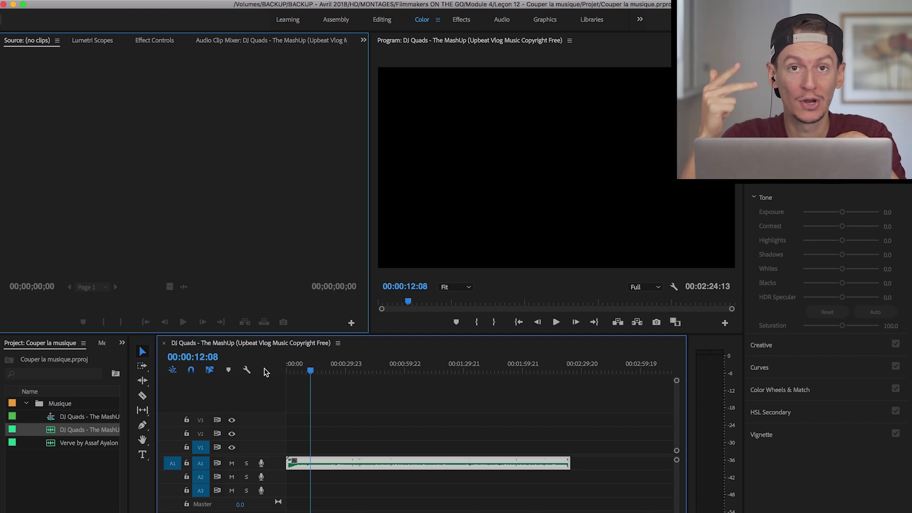
pyautogui.click(300, 372)
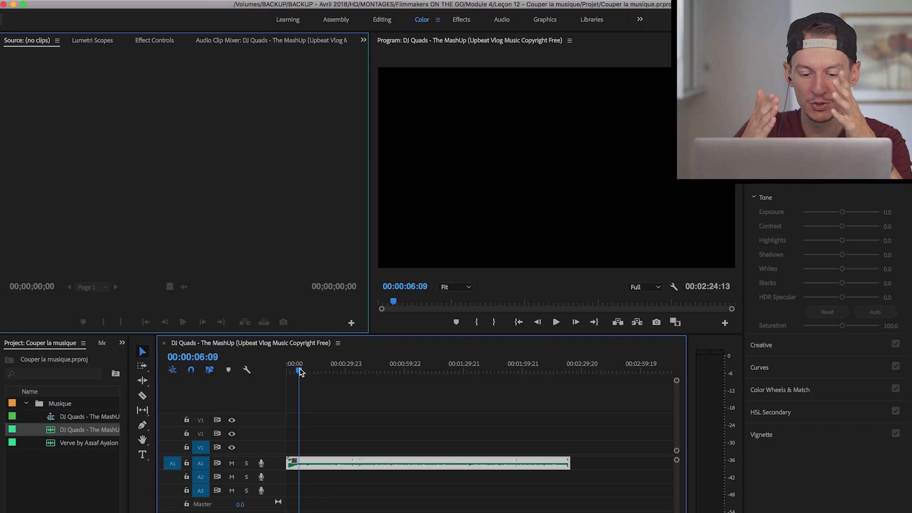
pyautogui.click(305, 367)
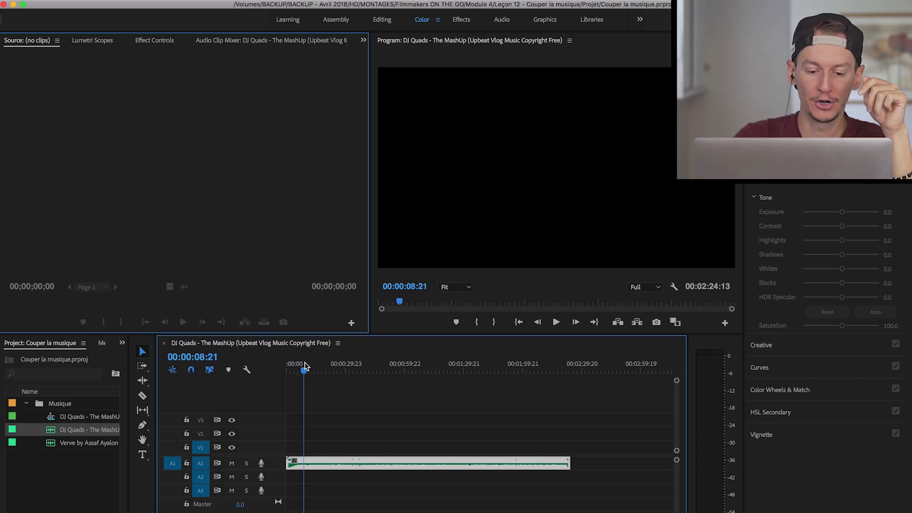
pyautogui.press('space')
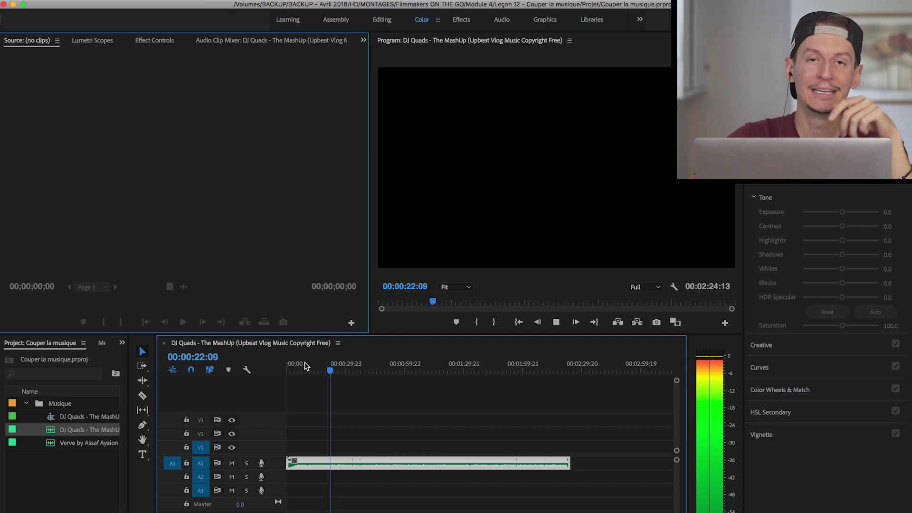
pyautogui.press('space')
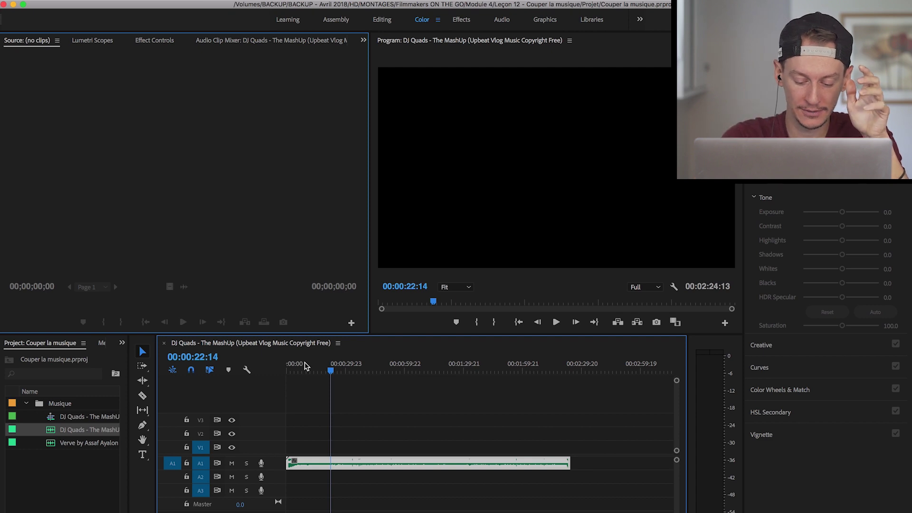
pyautogui.press('space')
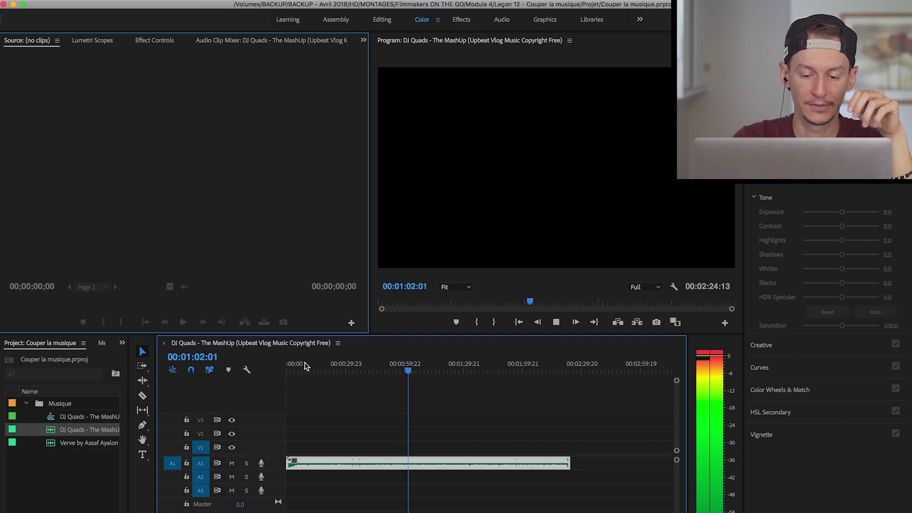
pyautogui.press('space')
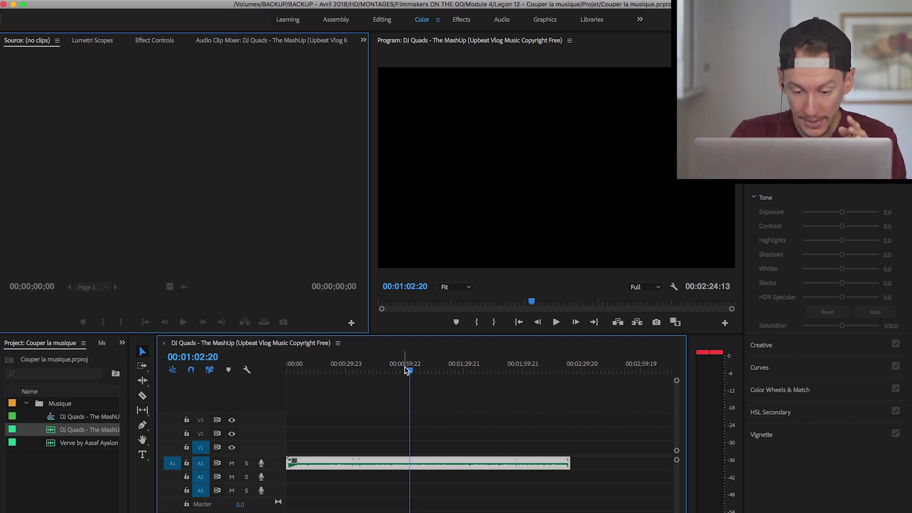
pyautogui.click(403, 370)
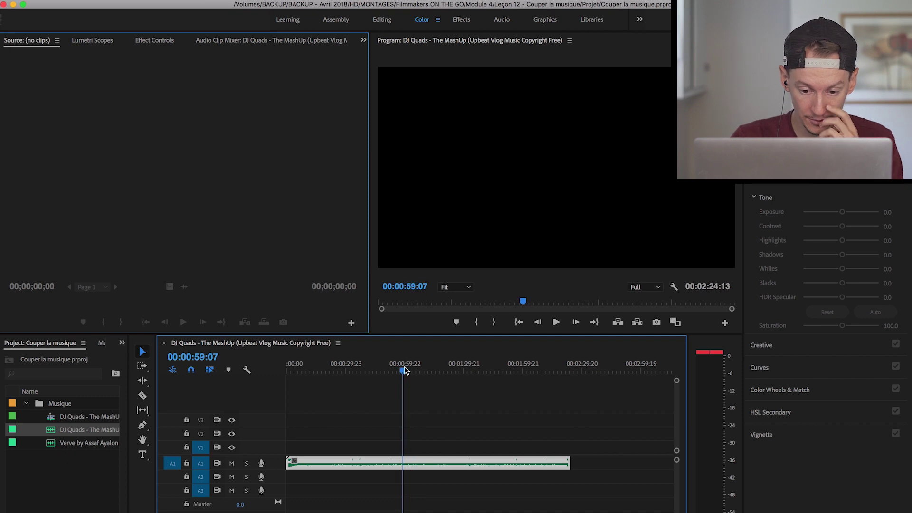
# Play back the music from 00:59:07 to find the beat near 01:02
pyautogui.press('space')
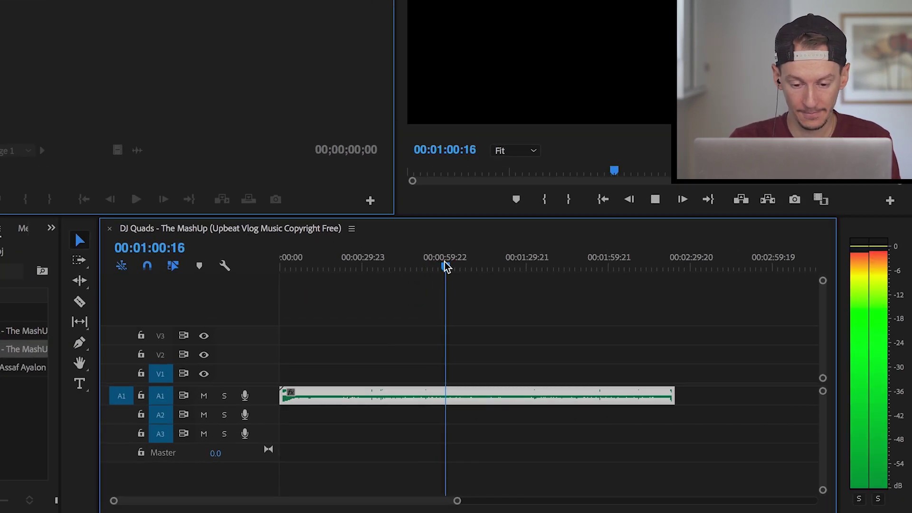
pyautogui.press('space')
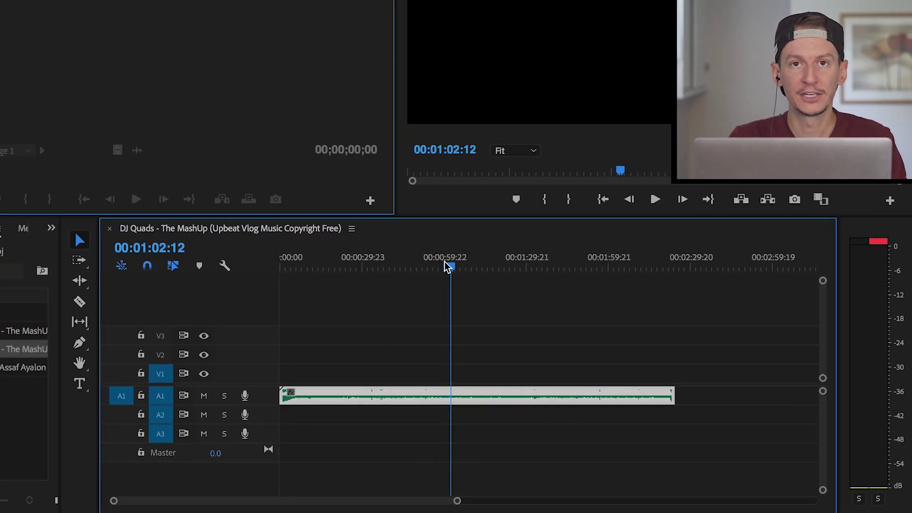
pyautogui.click(445, 264)
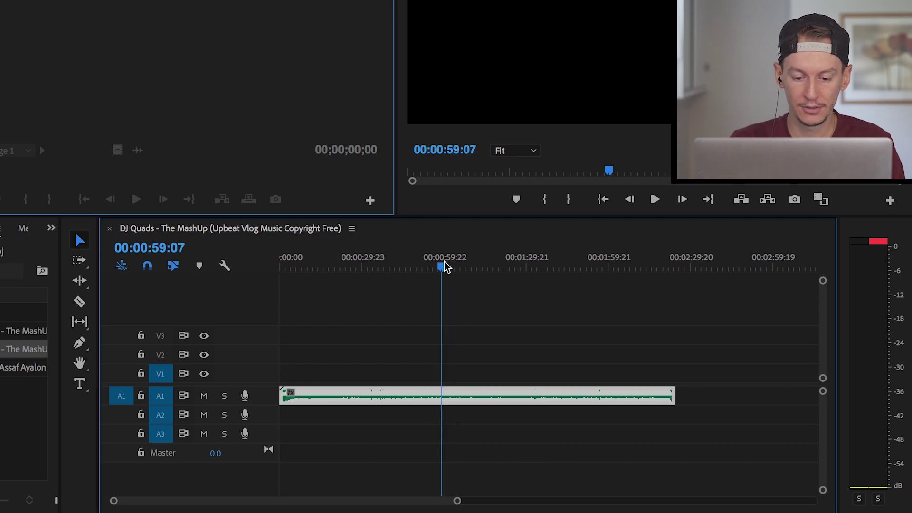
pyautogui.press('space')
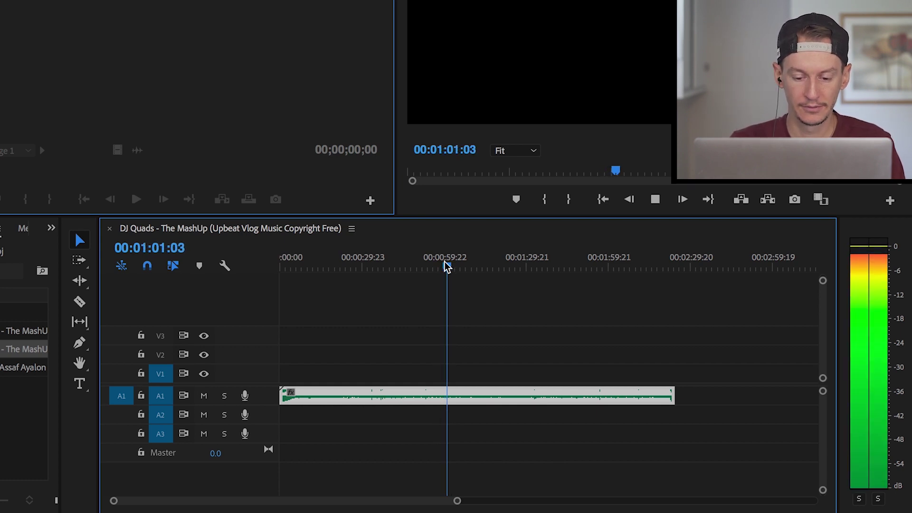
pyautogui.press('space')
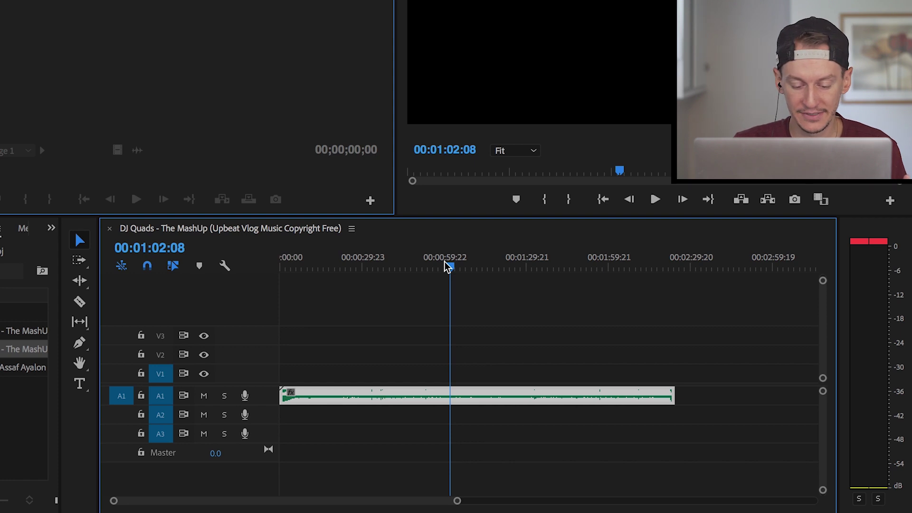
# Step frame by frame to settle the playhead on 01:02:05, then switch to the Razor tool
pyautogui.press('Left')
pyautogui.press('Left')
pyautogui.press('Left')
pyautogui.press('Left')
pyautogui.press('Left')
pyautogui.press('Right')
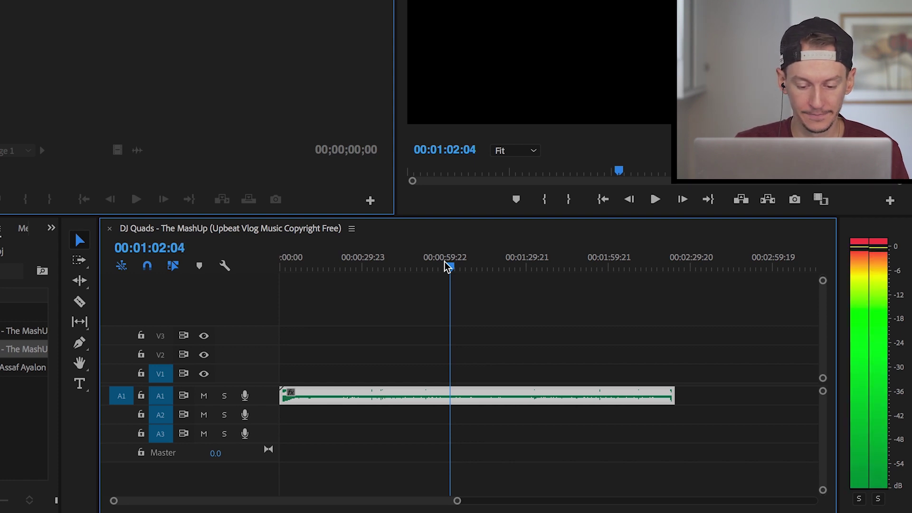
pyautogui.press('Left')
pyautogui.press('Left')
pyautogui.press('Left')
pyautogui.press('Left')
pyautogui.press('Right')
pyautogui.press('Right')
pyautogui.press('Right')
pyautogui.press('Right')
pyautogui.press('Right')
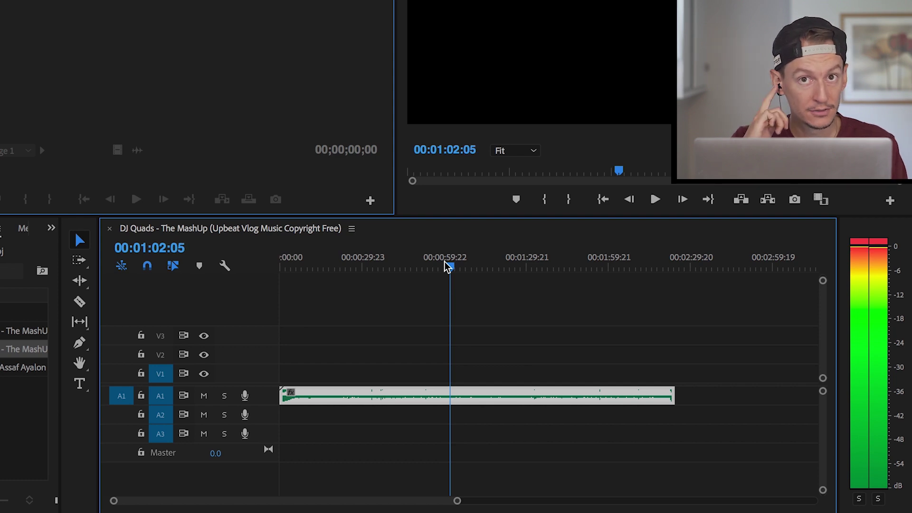
pyautogui.press('Left')
pyautogui.press('Right')
pyautogui.press('Left')
pyautogui.press('Right')
pyautogui.press('Left')
pyautogui.press('Right')
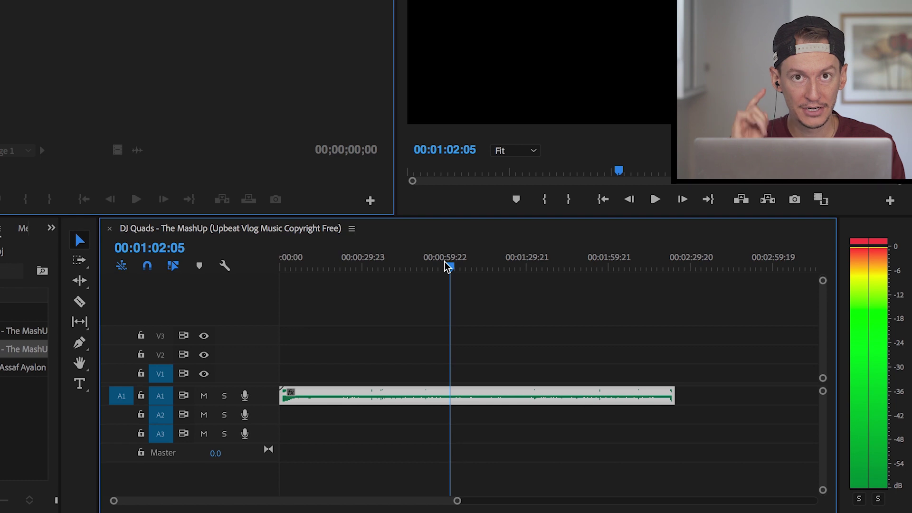
pyautogui.press('c')
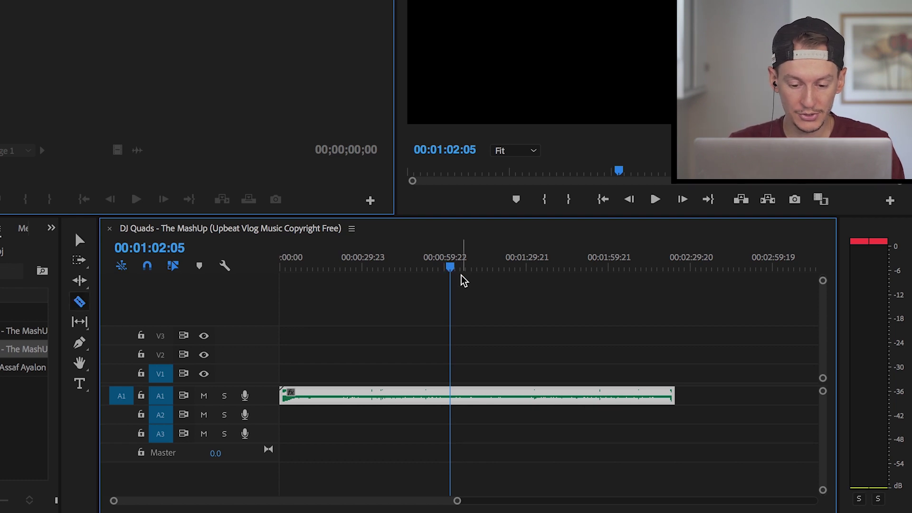
# Cut the music clip at 01:02:05 and play the passage around 2:07–2:09 for the next cut
pyautogui.click(454, 396)
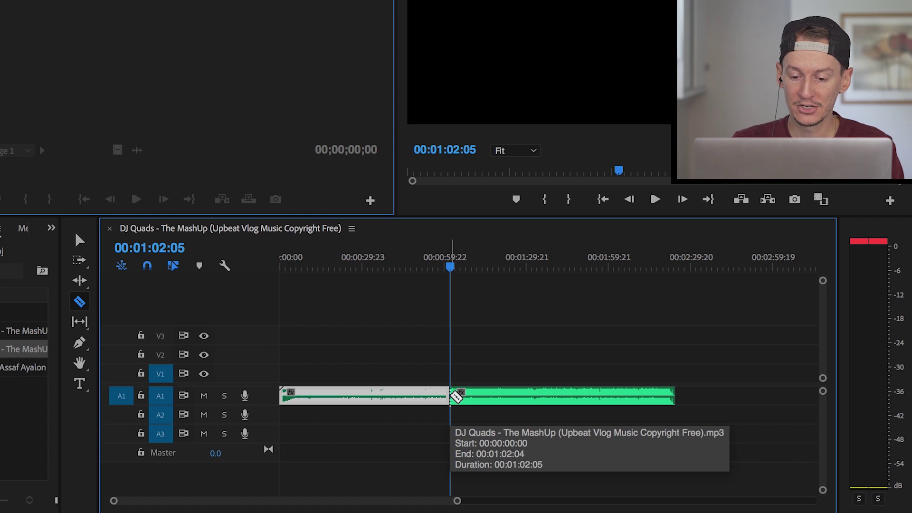
pyautogui.click(636, 264)
pyautogui.press('space')
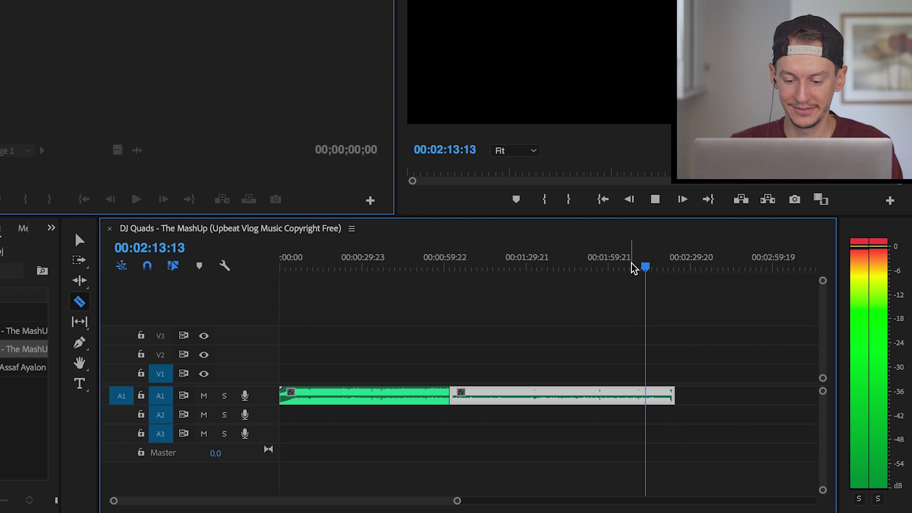
pyautogui.click(632, 267)
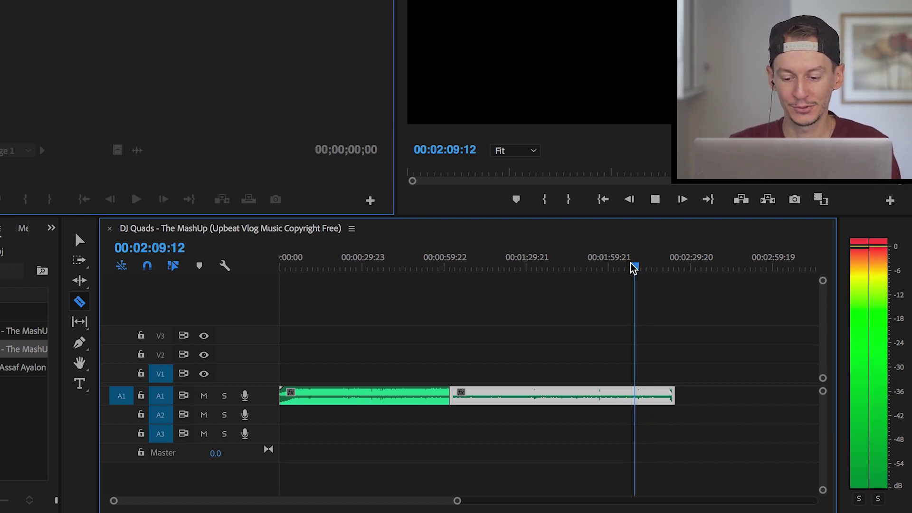
pyautogui.press('space')
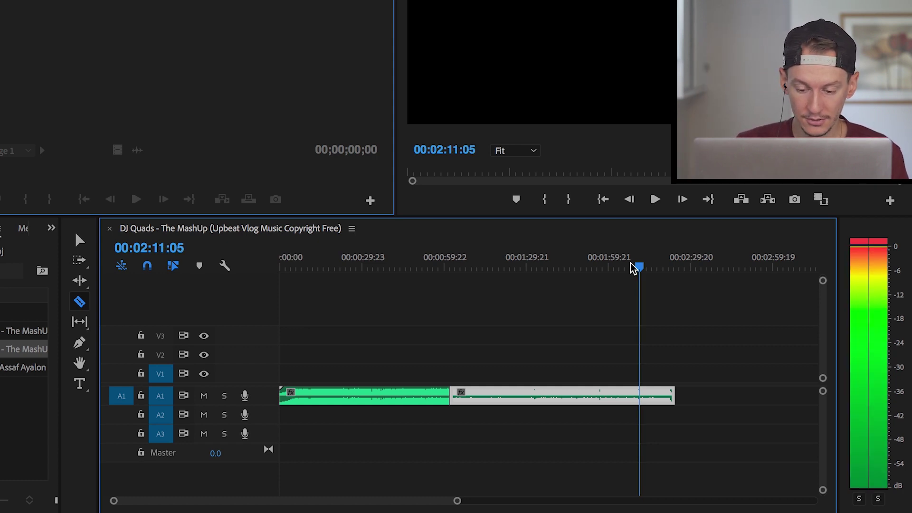
# Step frame by frame to settle the playhead on 00:02:11:07
pyautogui.press('Right')
pyautogui.press('Right')
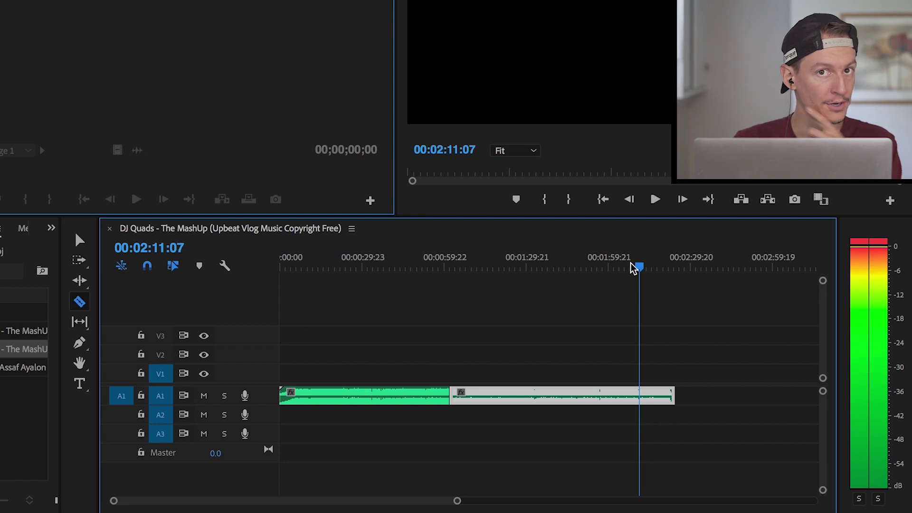
pyautogui.press('Left')
pyautogui.press('Right')
pyautogui.press('Left')
pyautogui.press('Right')
pyautogui.press('Left')
pyautogui.press('Right')
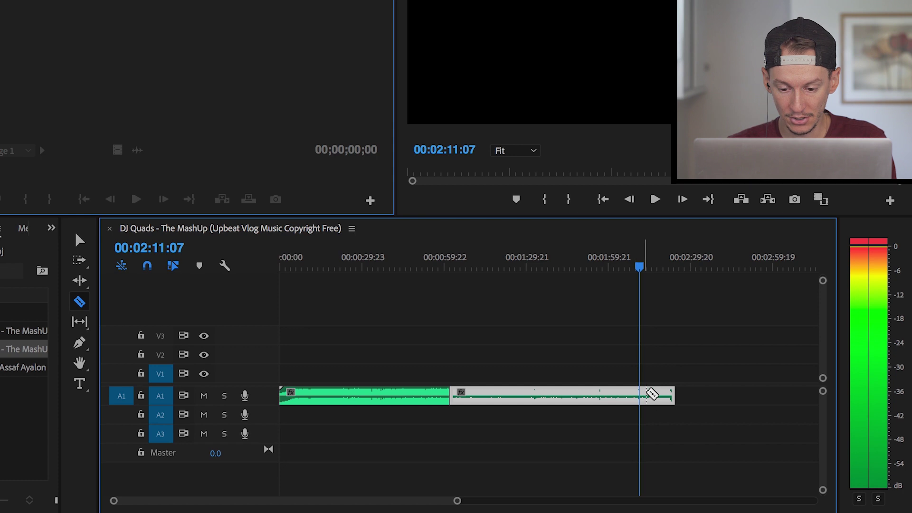
# Cut at 00:02:11:07, delete the middle section, and slide the last section against the first
pyautogui.click(641, 398)
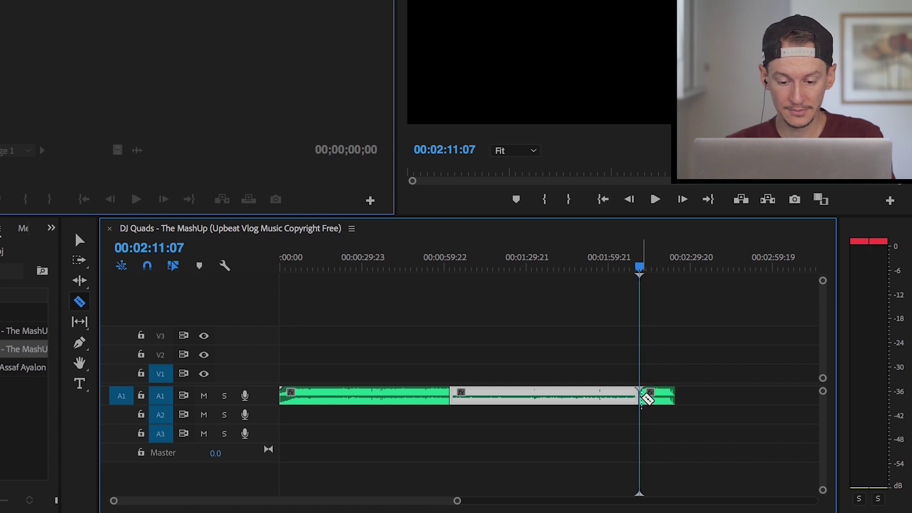
pyautogui.press('v')
pyautogui.click(546, 460)
pyautogui.click(550, 401)
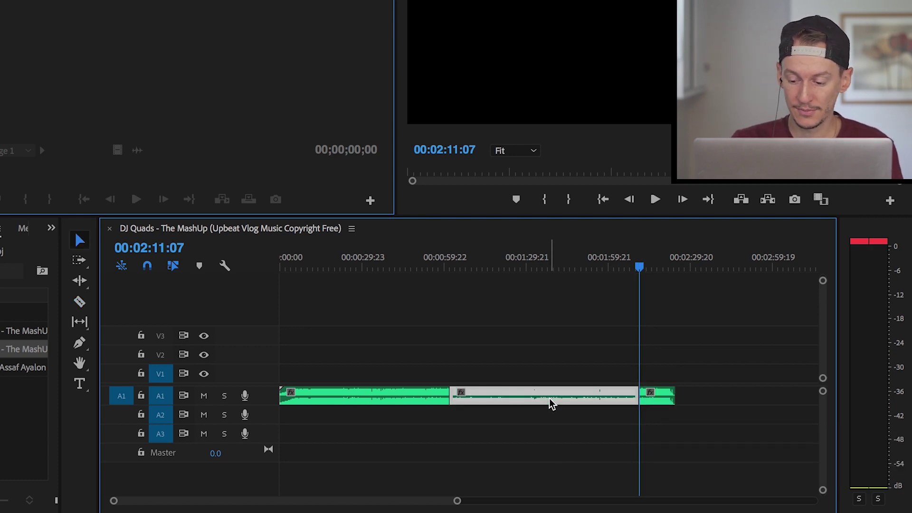
pyautogui.press('Delete')
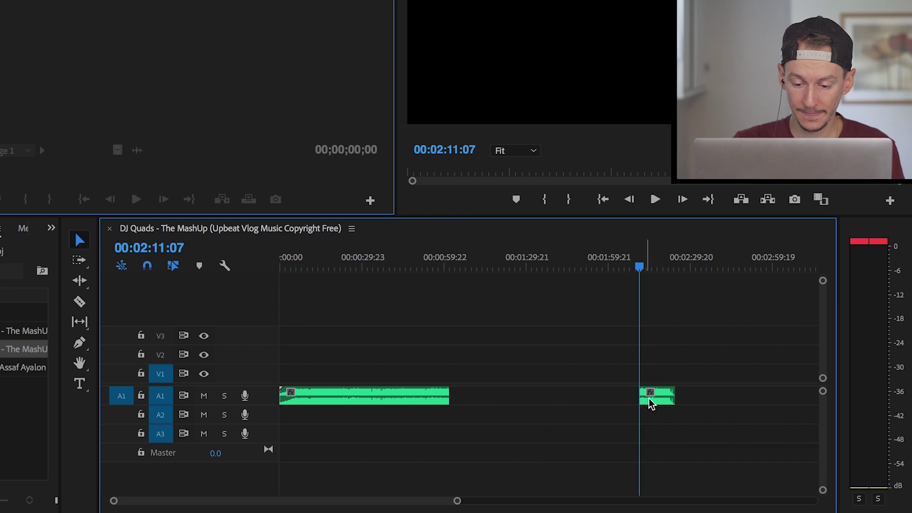
pyautogui.moveTo(647, 398); pyautogui.dragTo(474, 395)
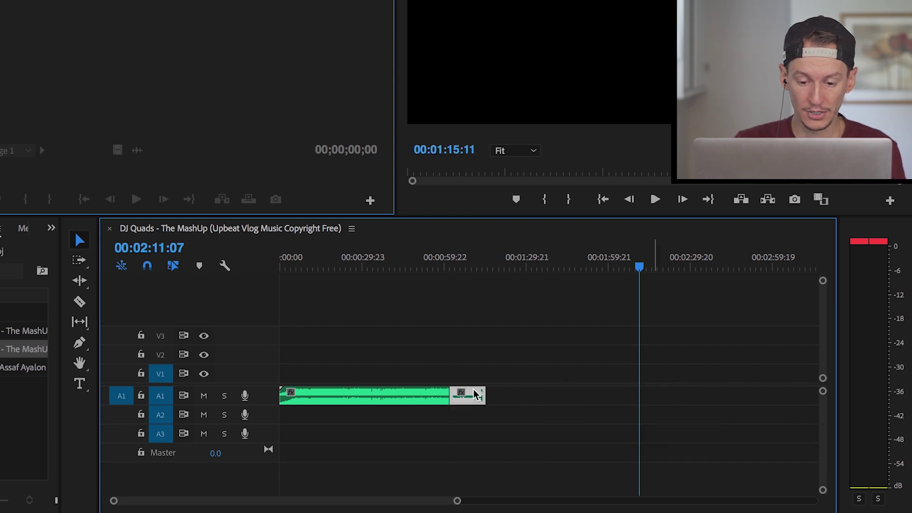
# Play back the new join from just before the splice to review it
pyautogui.click(446, 261)
pyautogui.moveTo(457, 501); pyautogui.dragTo(324, 500)
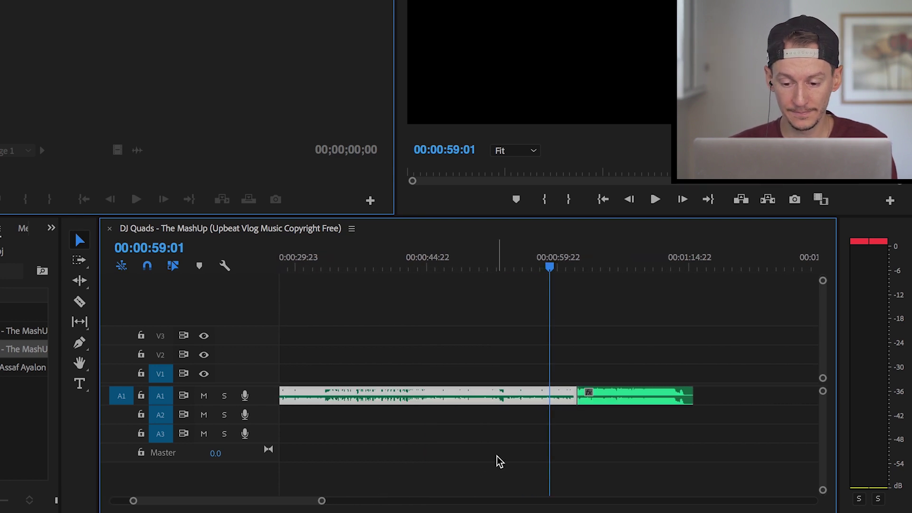
pyautogui.press('space')
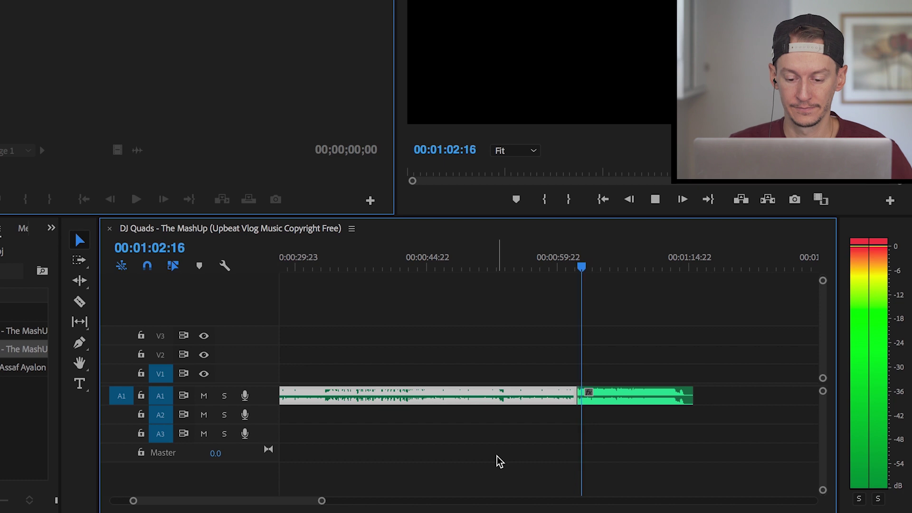
pyautogui.click(555, 253)
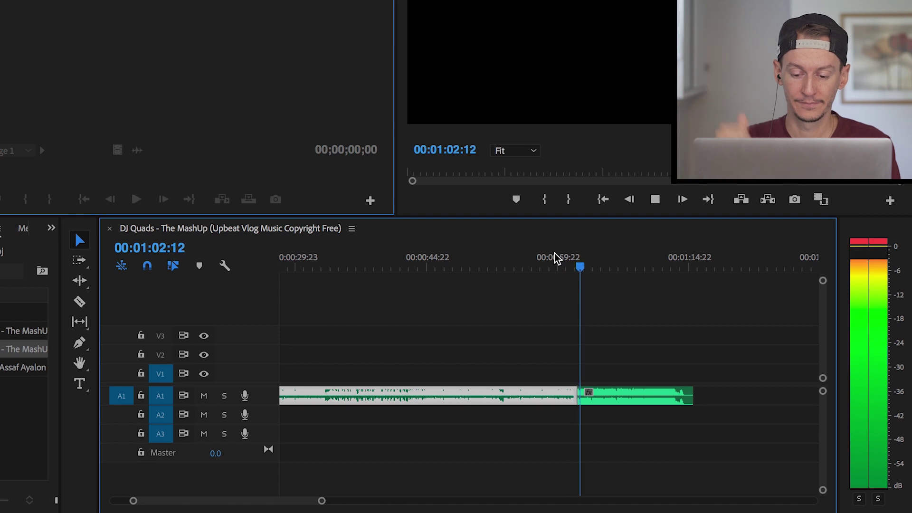
pyautogui.press('space')
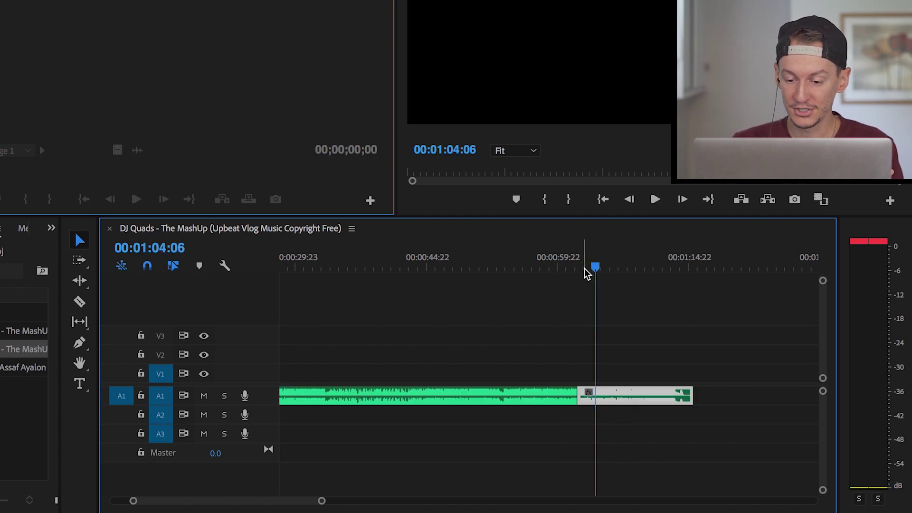
pyautogui.moveTo(587, 273); pyautogui.dragTo(685, 271)
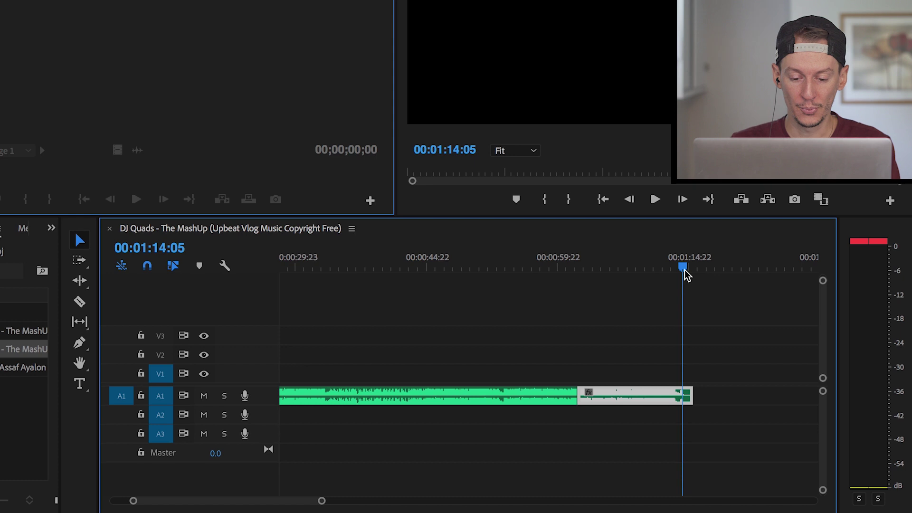
# Locate 00:00:53:18 by playback and frame nudges, and slide the final section to start there
pyautogui.click(481, 262)
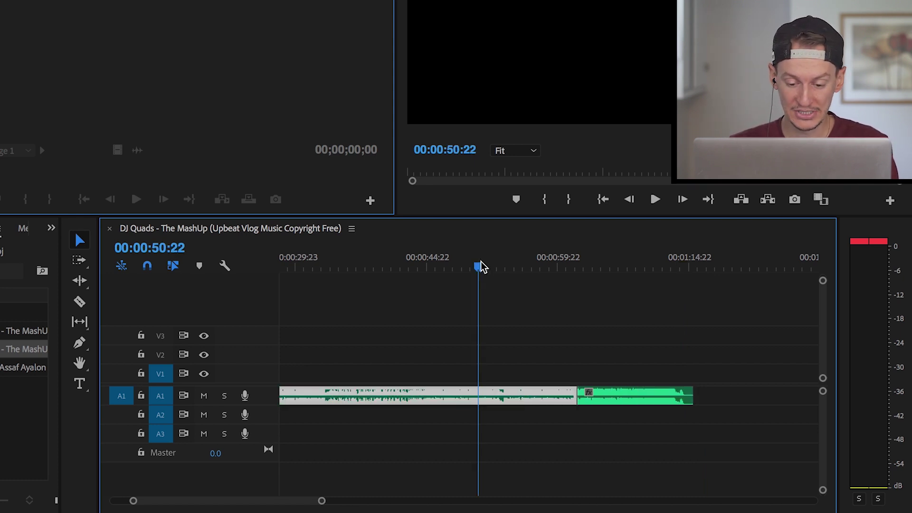
pyautogui.press('space')
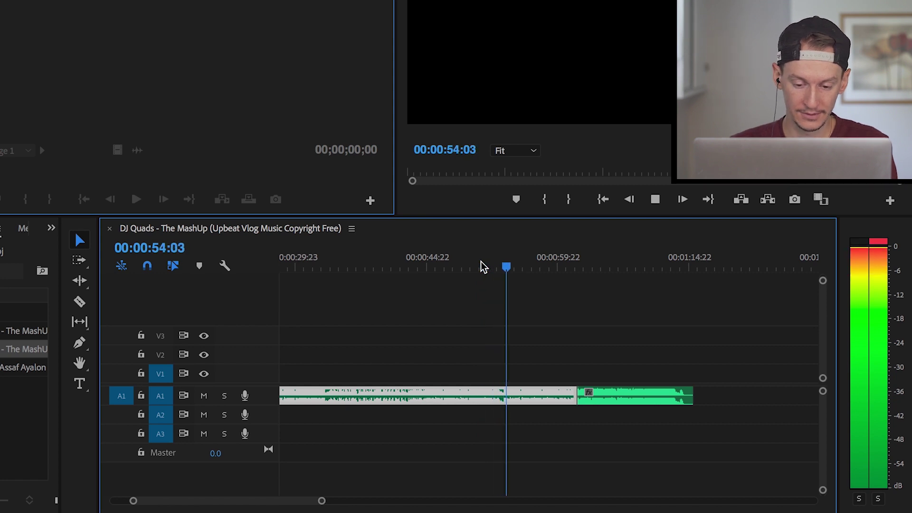
pyautogui.click(481, 262)
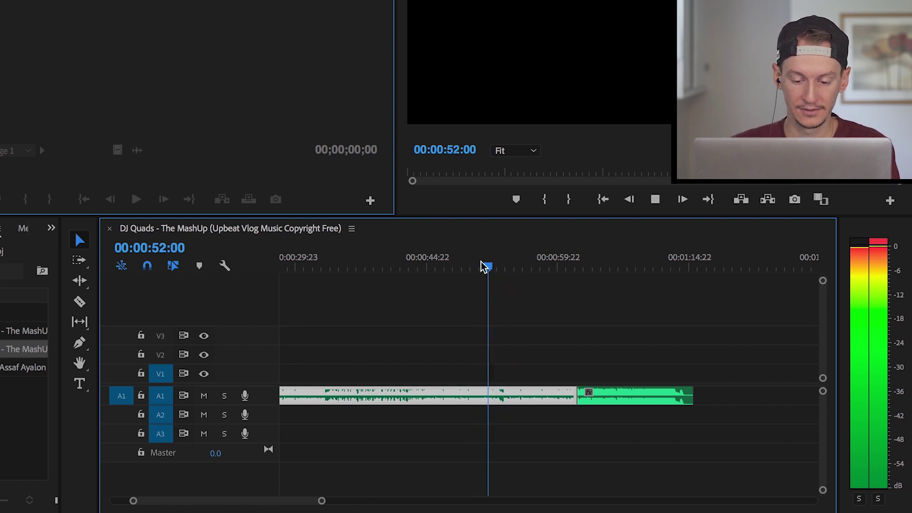
pyautogui.press('space')
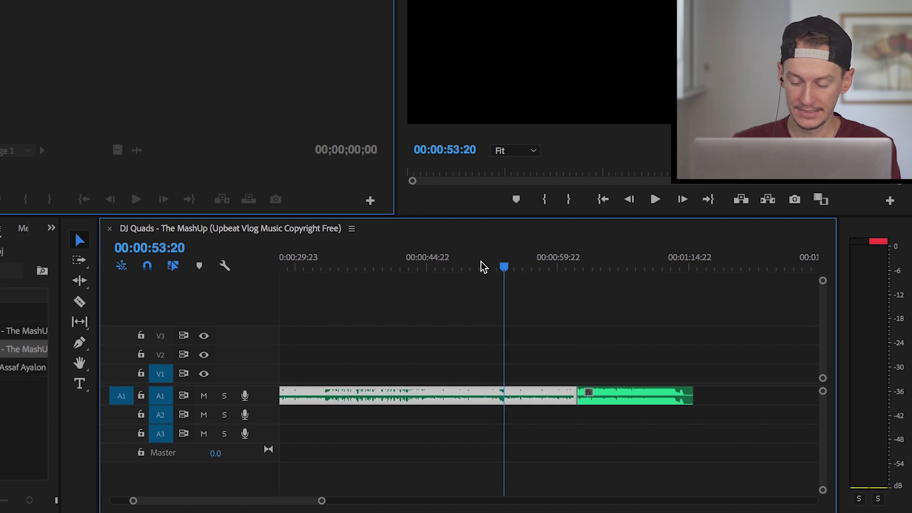
pyautogui.press('Left')
pyautogui.press('Left')
pyautogui.press('Left')
pyautogui.press('Right')
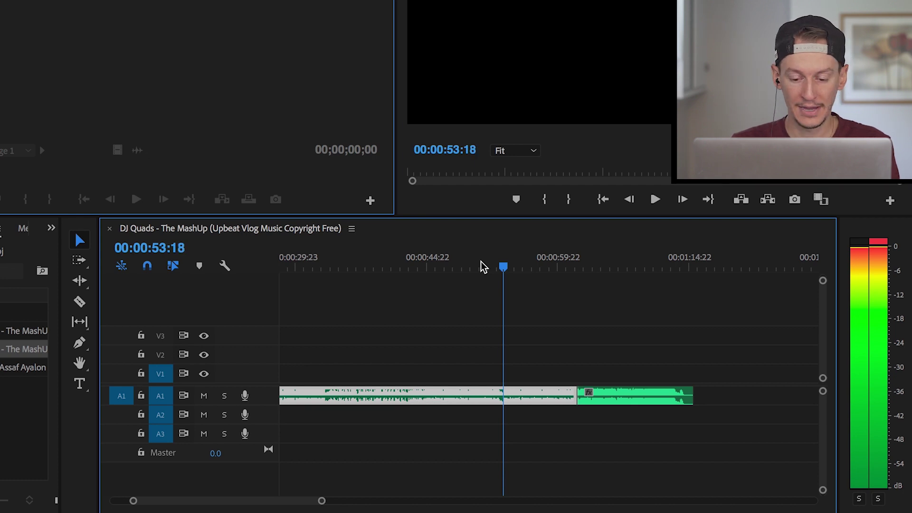
pyautogui.click(659, 400)
pyautogui.click(648, 396)
pyautogui.moveTo(631, 393); pyautogui.dragTo(563, 393)
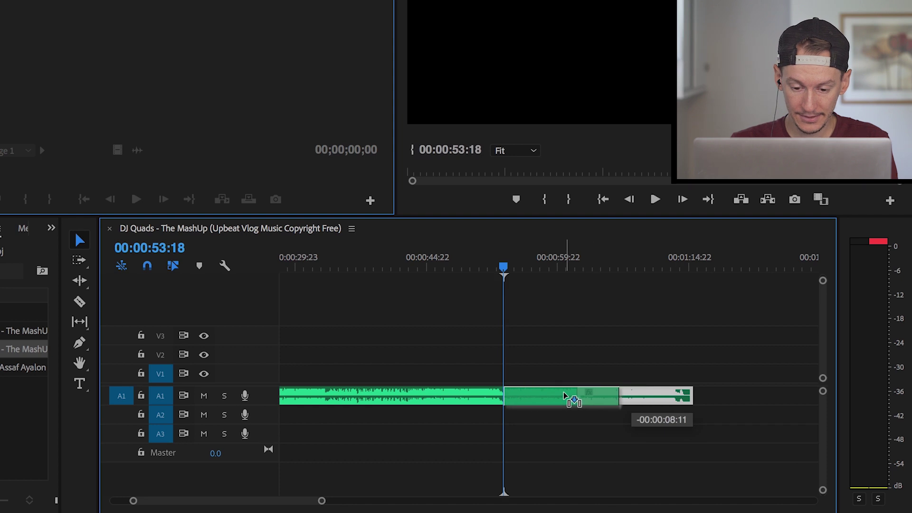
# Play back the tightened join from 00:00:49:05, zooming in around the splice
pyautogui.click(466, 261)
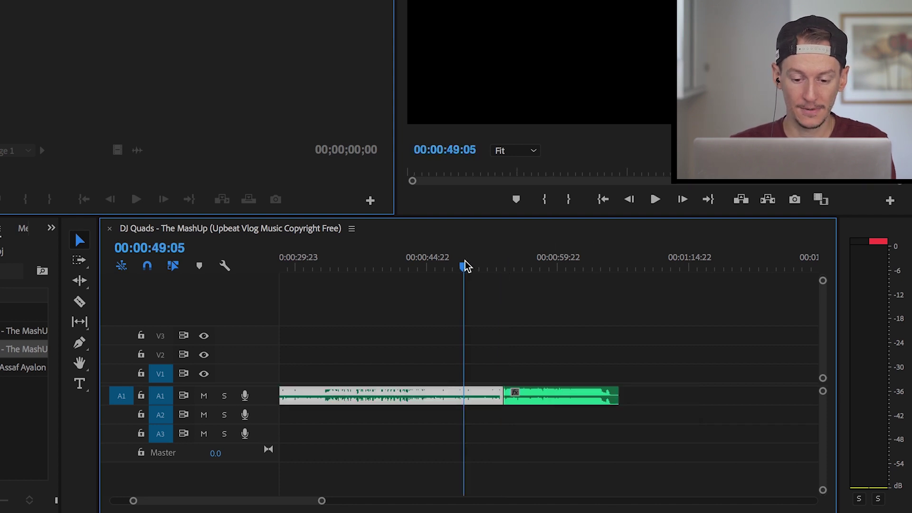
pyautogui.press('space')
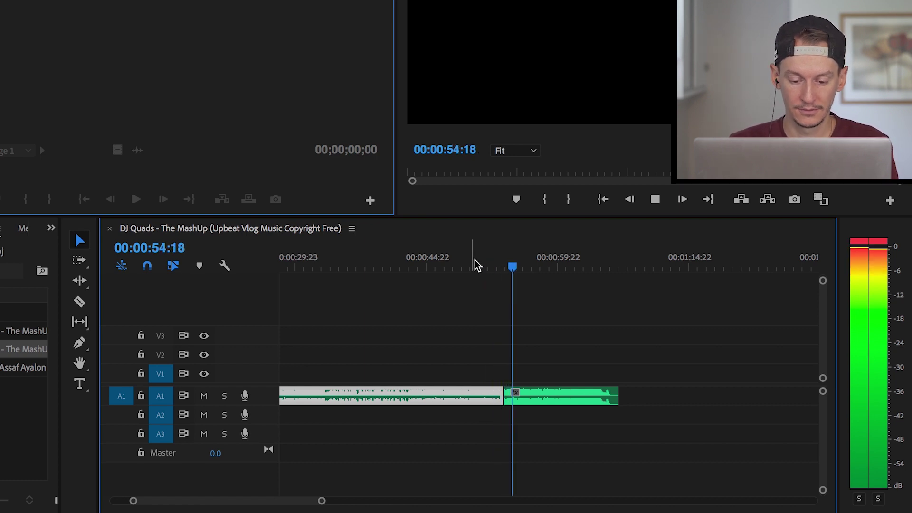
pyautogui.click(480, 261)
pyautogui.moveTo(322, 501); pyautogui.dragTo(269, 494)
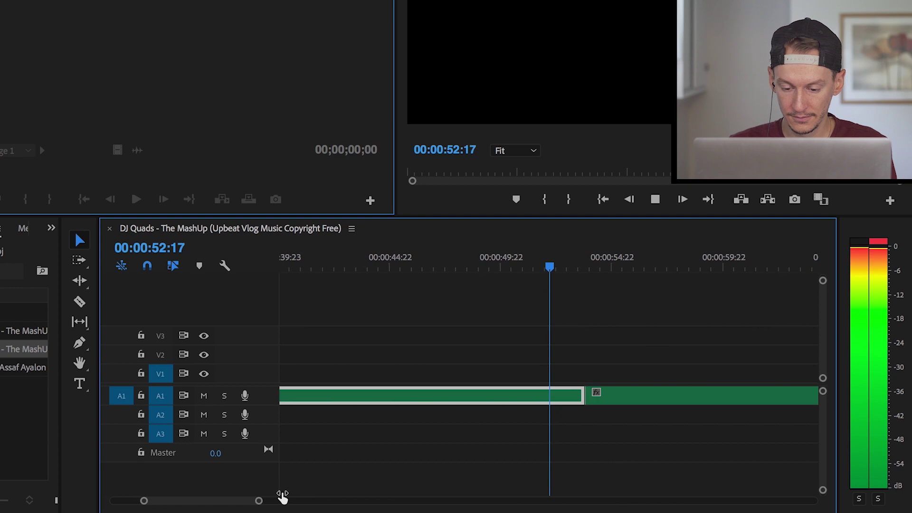
pyautogui.press('space')
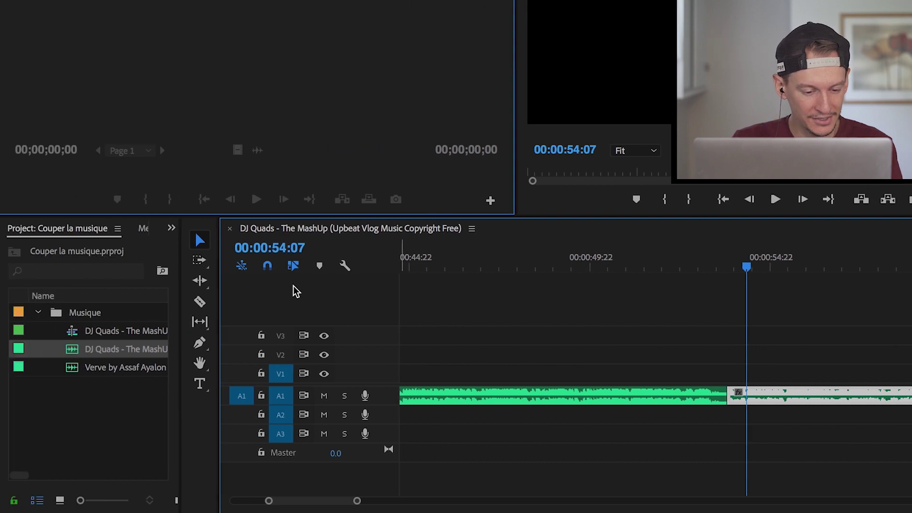
# Drop the Constant Gain crossfade from the Effects panel onto the A1 edit point
pyautogui.click(172, 228)
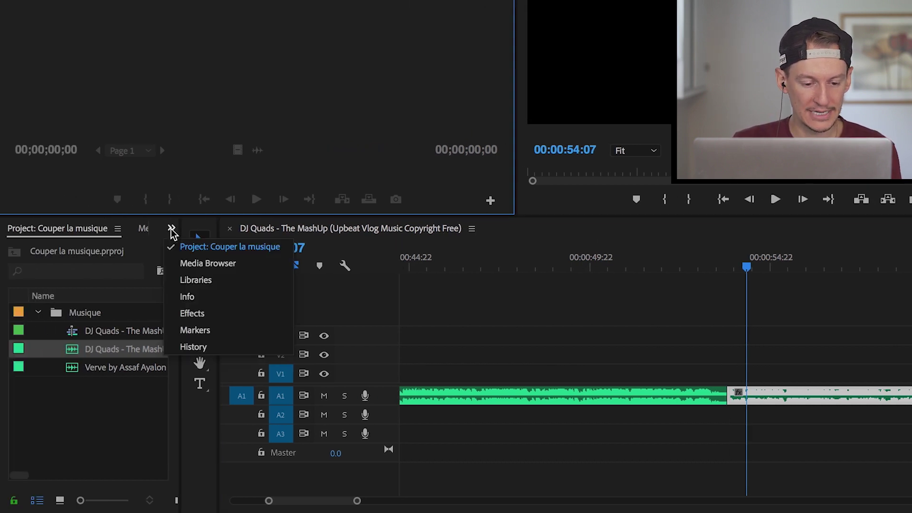
pyautogui.click(189, 315)
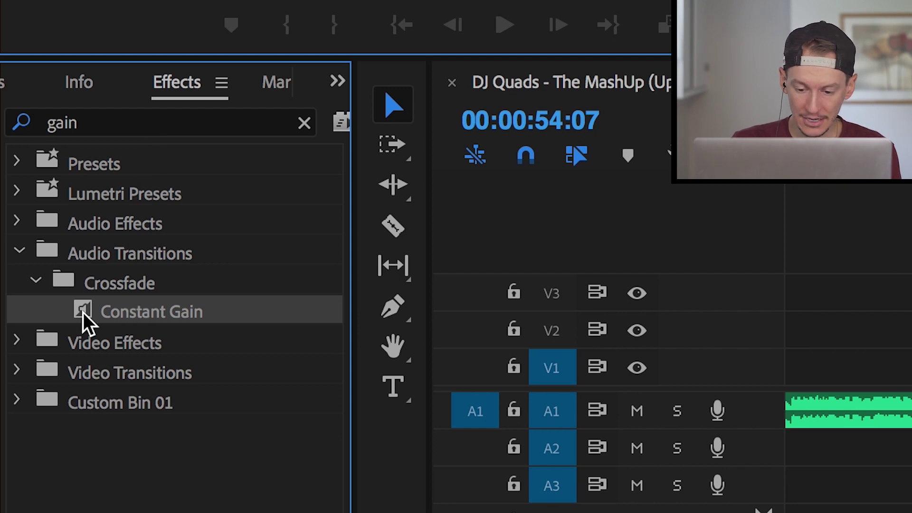
pyautogui.moveTo(84, 313); pyautogui.dragTo(463, 318)
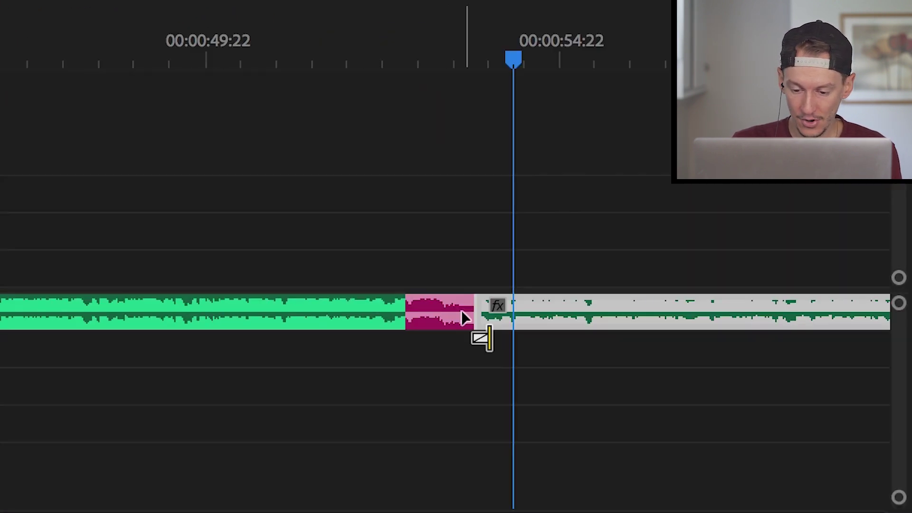
pyautogui.moveTo(462, 312); pyautogui.dragTo(473, 312)
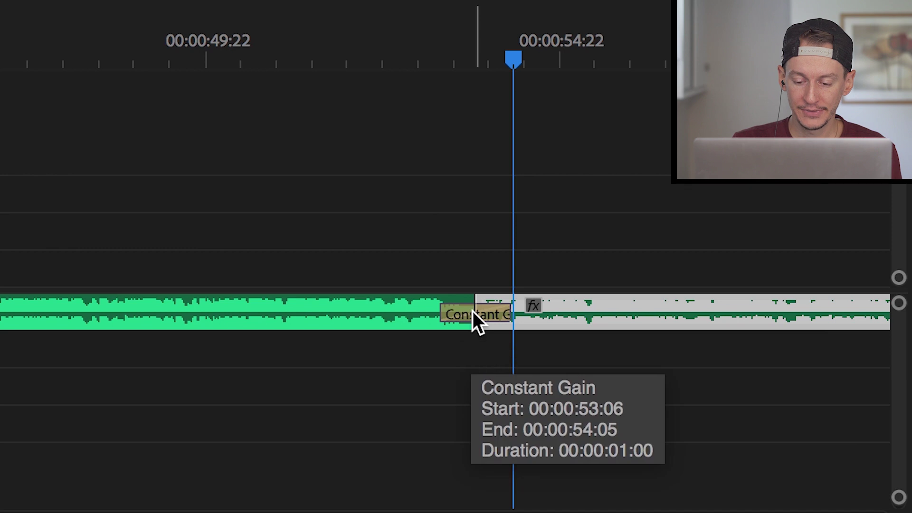
# Shorten the crossfade to 2 frames and play back across the join
pyautogui.click(506, 312)
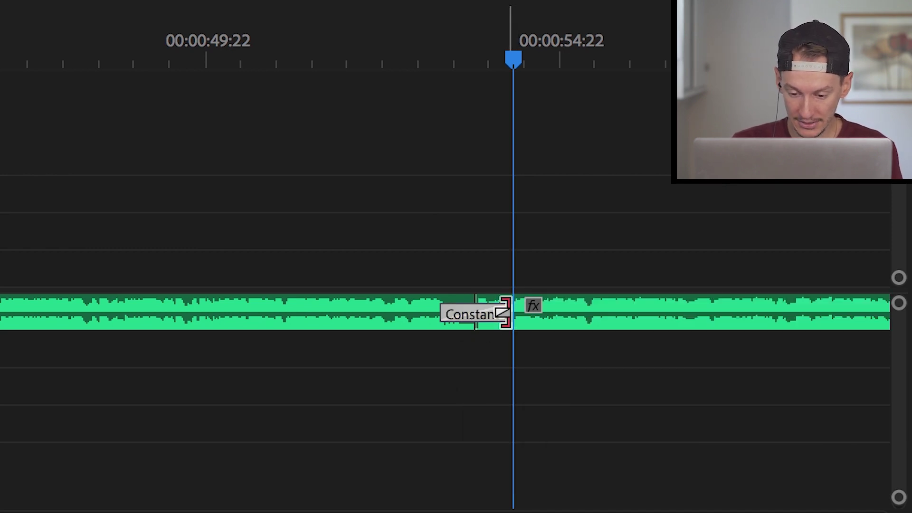
pyautogui.moveTo(507, 312); pyautogui.dragTo(365, 292)
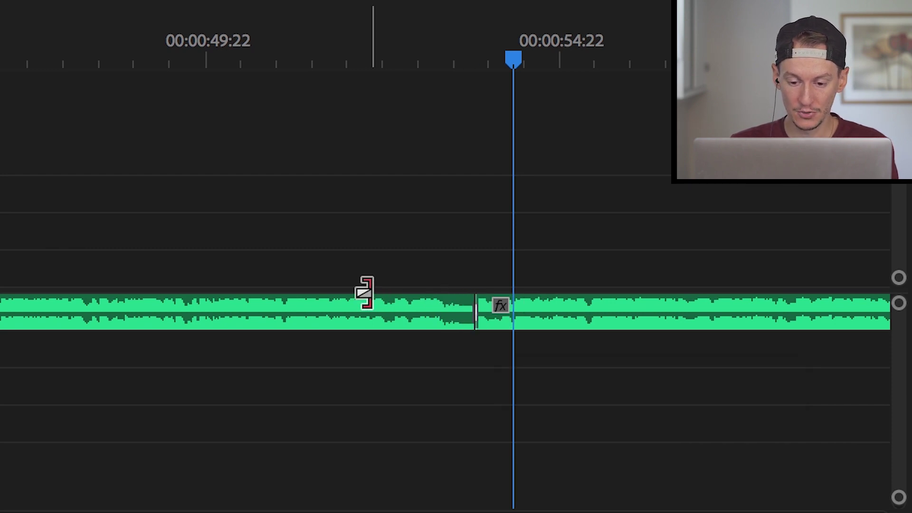
pyautogui.click(320, 34)
pyautogui.press('space')
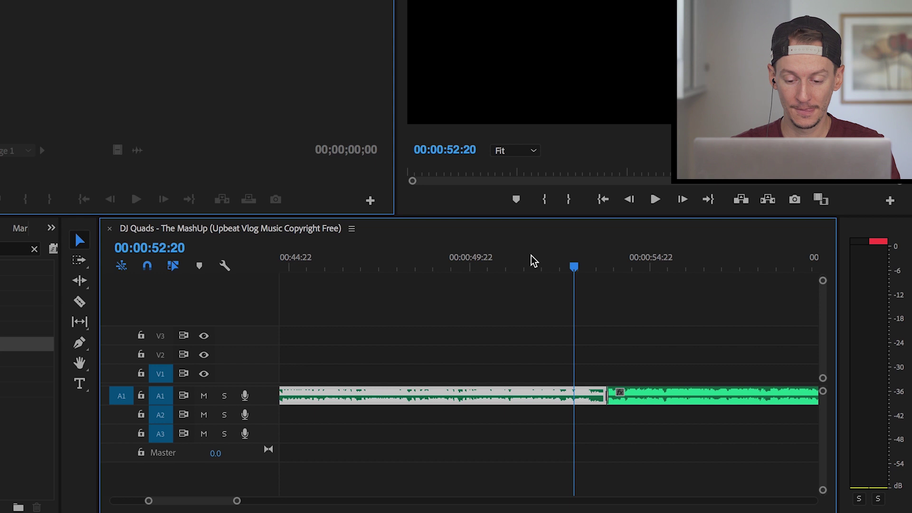
pyautogui.click(542, 264)
pyautogui.press('space')
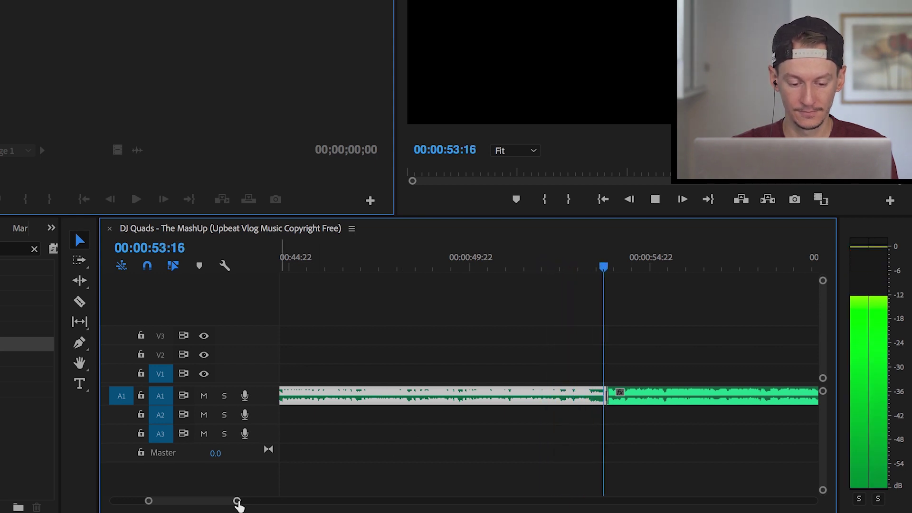
pyautogui.moveTo(236, 501); pyautogui.dragTo(323, 503)
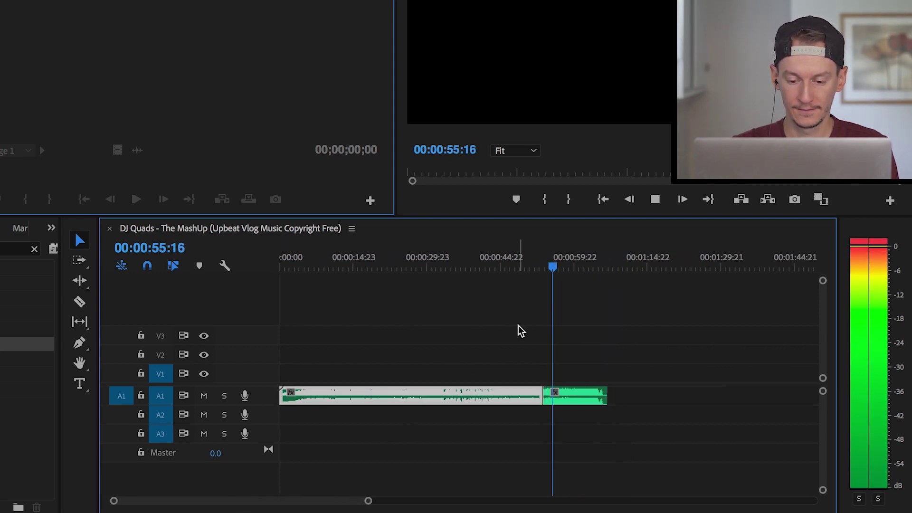
pyautogui.click(589, 259)
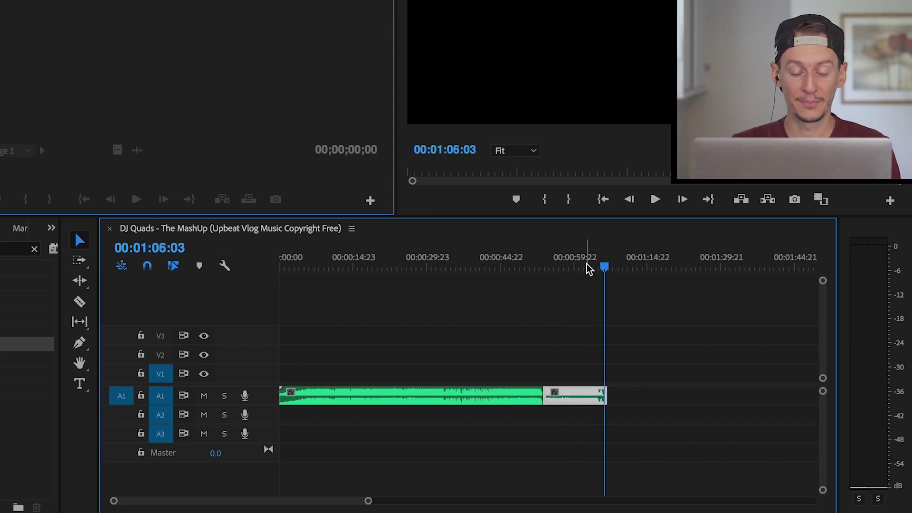
pyautogui.click(508, 267)
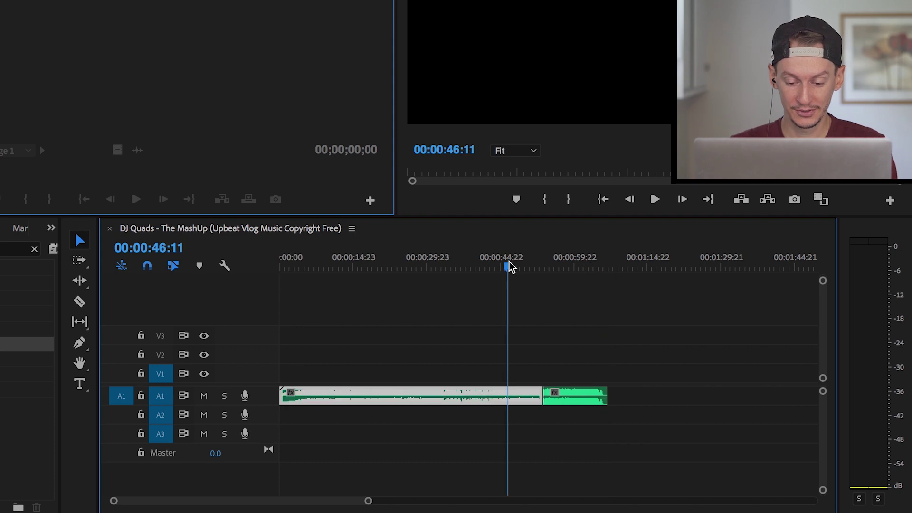
pyautogui.moveTo(510, 267); pyautogui.dragTo(557, 267)
pyautogui.click(583, 434)
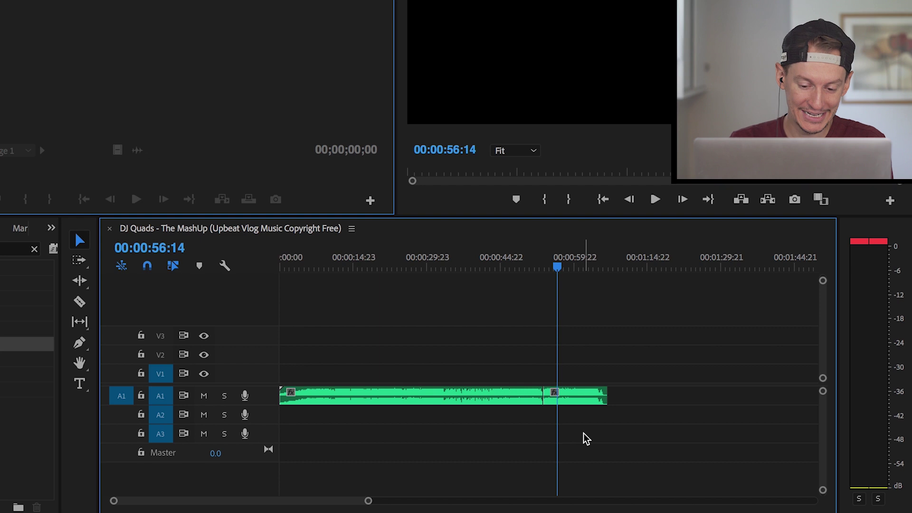
pyautogui.moveTo(584, 433); pyautogui.dragTo(508, 382)
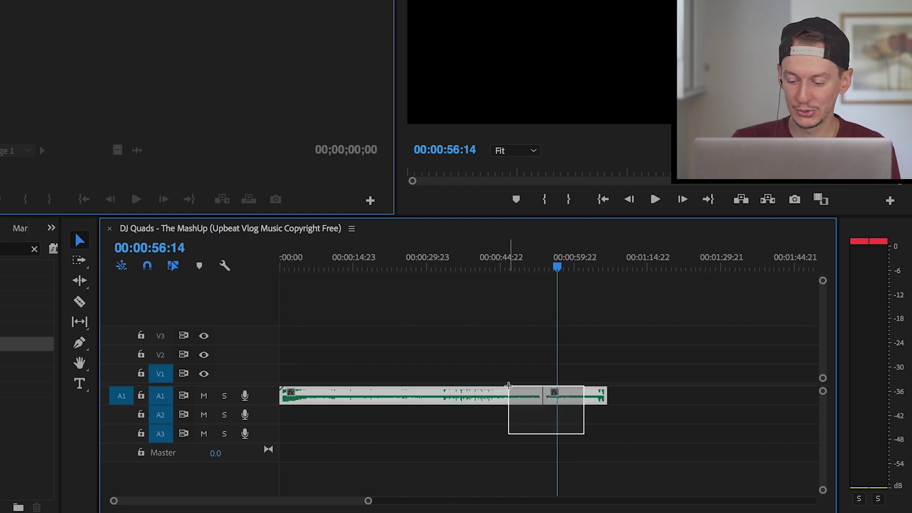
# Delete both DJ Quads pieces and place Verve by Assaf Ayalon on A1 in their place
pyautogui.press('Delete')
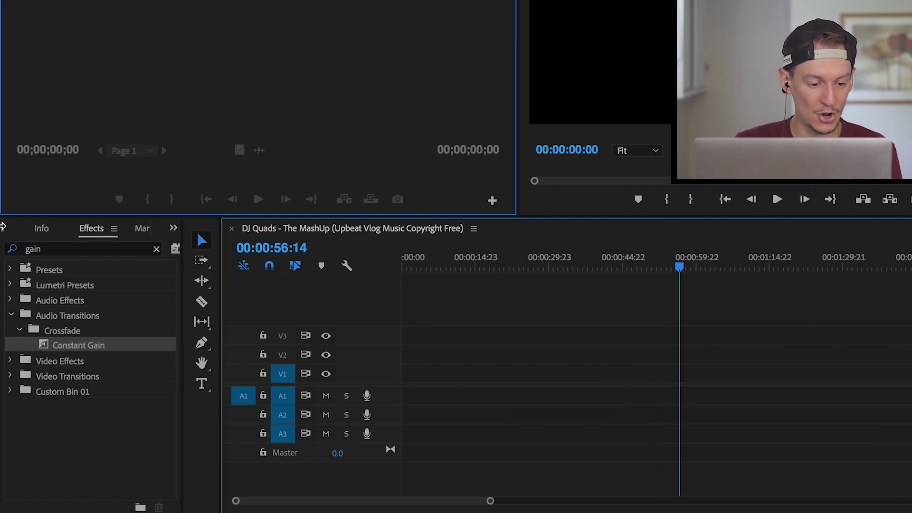
pyautogui.click(7, 232)
pyautogui.click(9, 231)
pyautogui.click(16, 231)
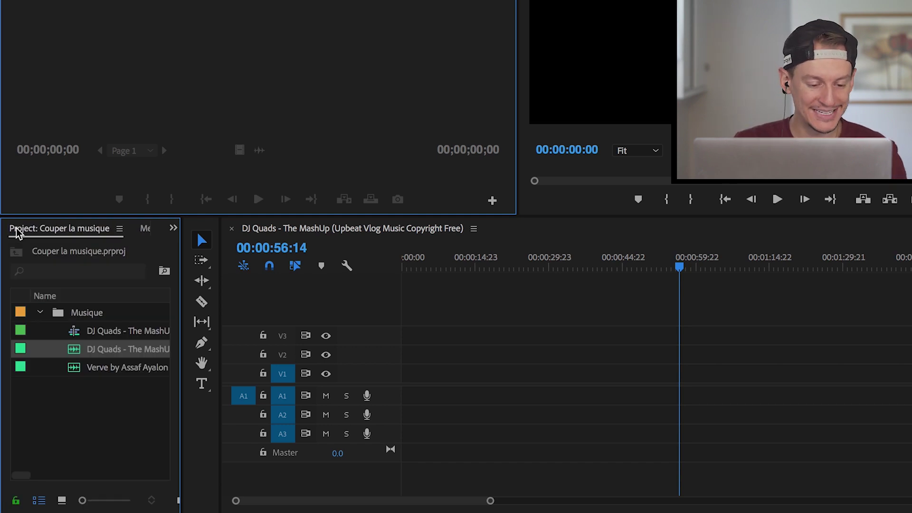
pyautogui.moveTo(73, 370); pyautogui.dragTo(404, 398)
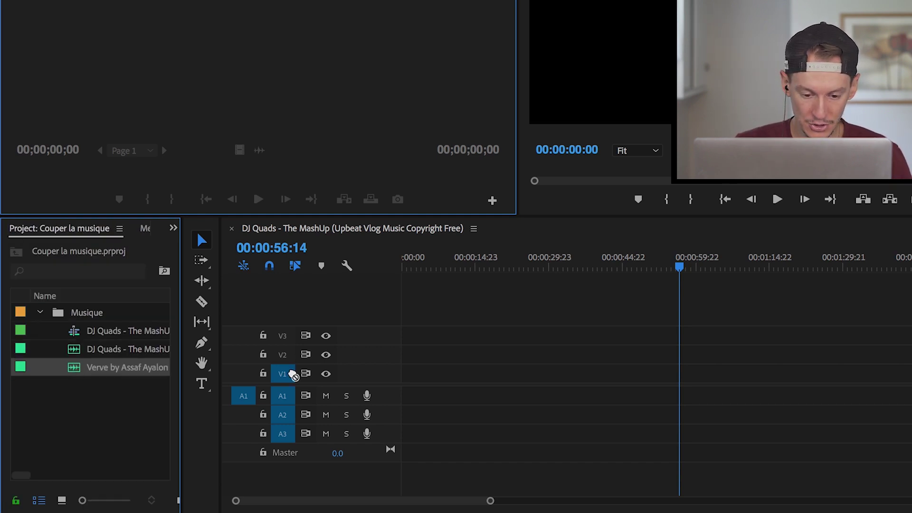
pyautogui.moveTo(489, 501); pyautogui.dragTo(615, 501)
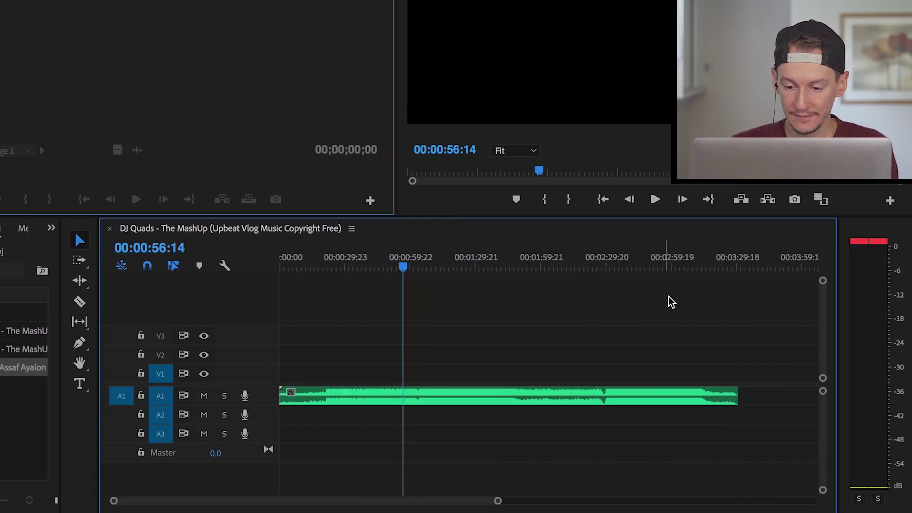
pyautogui.click(682, 267)
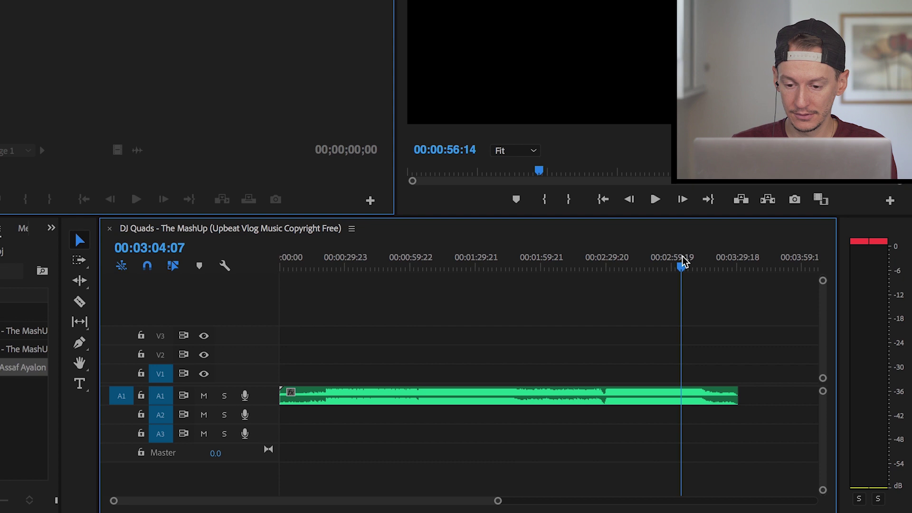
pyautogui.moveTo(683, 262); pyautogui.dragTo(742, 269)
pyautogui.press('Home')
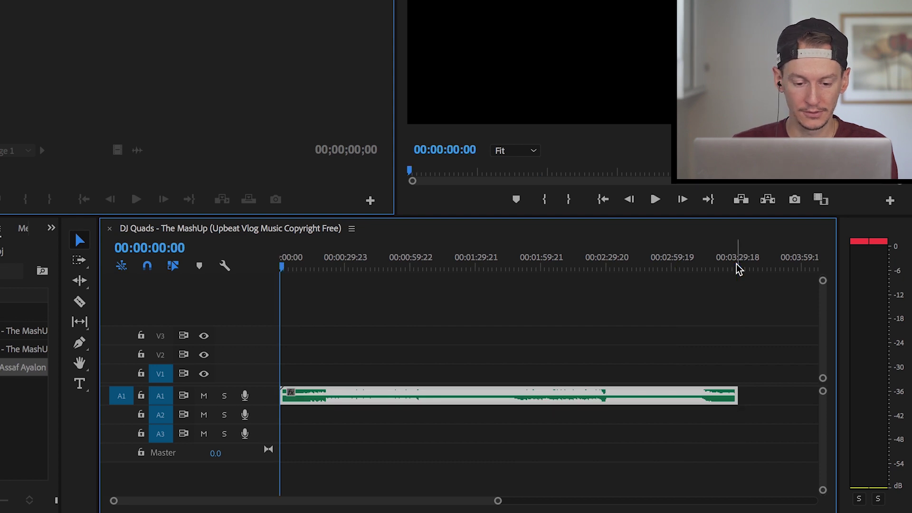
pyautogui.click(737, 268)
pyautogui.moveTo(477, 261); pyautogui.dragTo(478, 259)
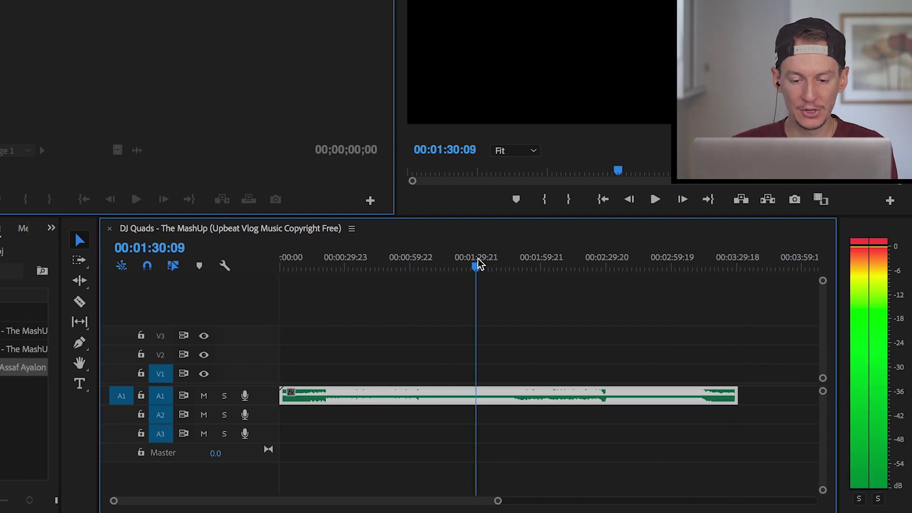
pyautogui.click(542, 265)
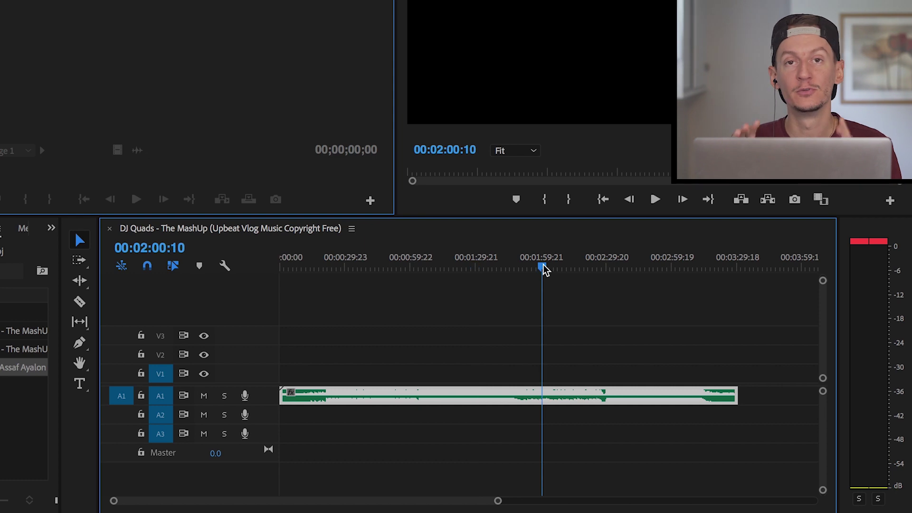
pyautogui.press('Home')
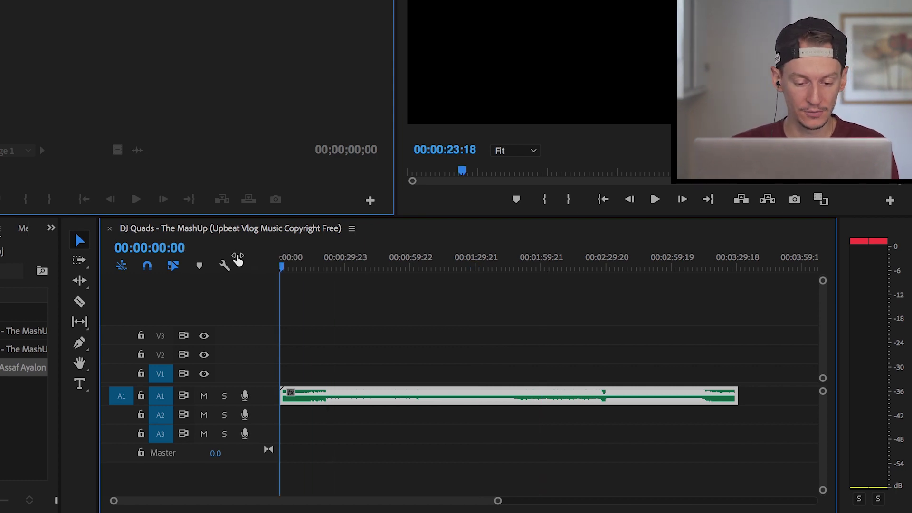
pyautogui.press('space')
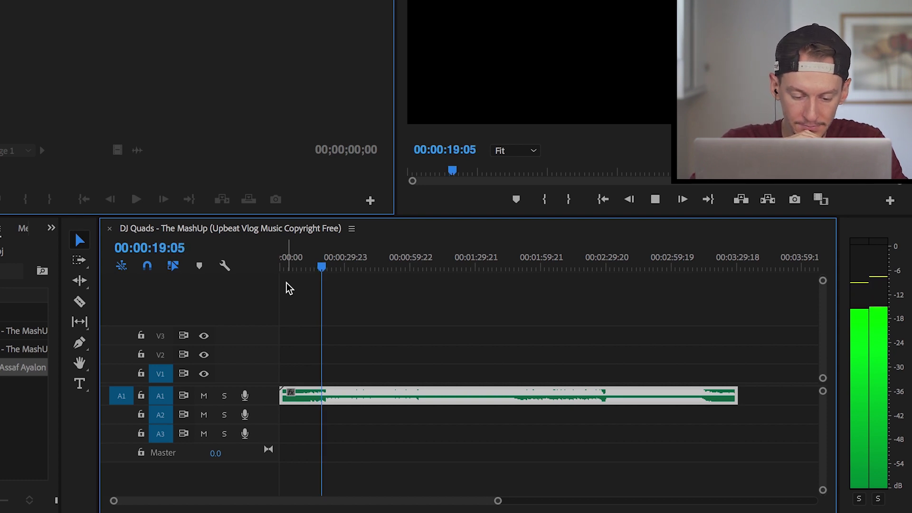
pyautogui.click(433, 396)
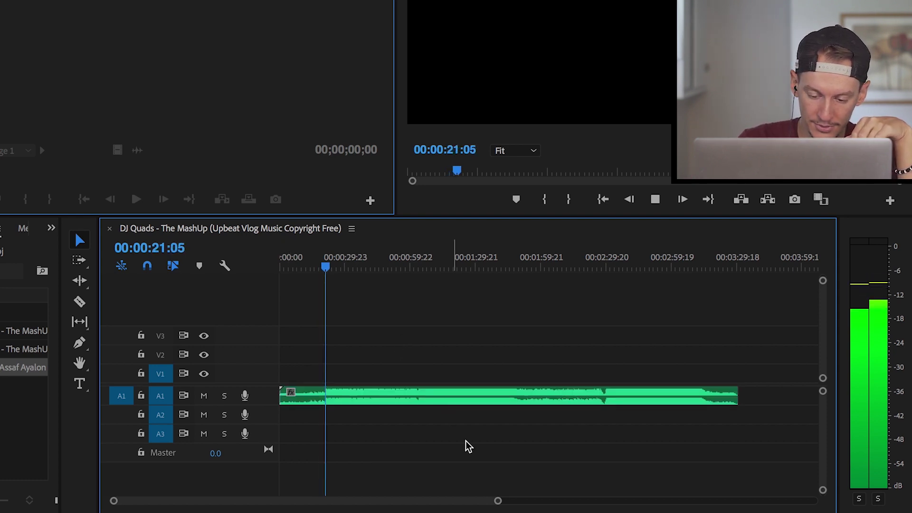
# Zoom and scan the Verve track from its start to about one minute in
pyautogui.moveTo(498, 501); pyautogui.dragTo(454, 499)
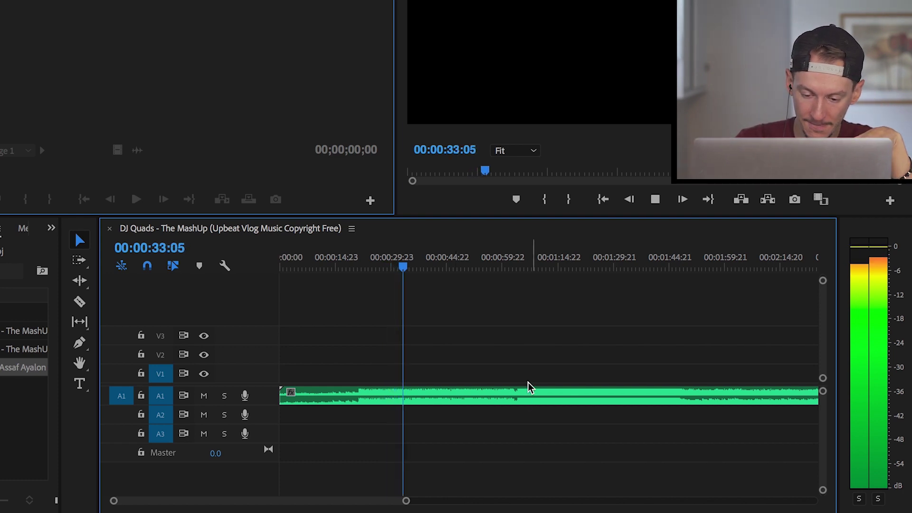
pyautogui.moveTo(405, 501); pyautogui.dragTo(374, 501)
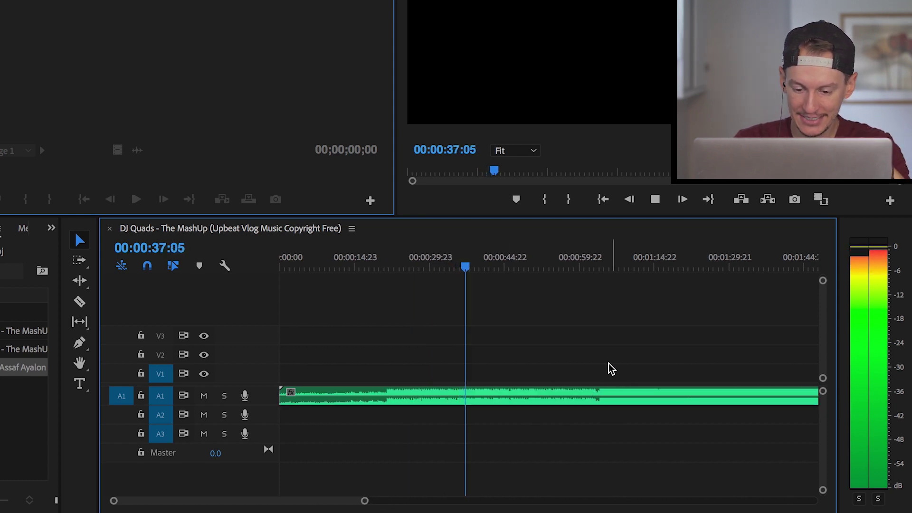
pyautogui.click(587, 267)
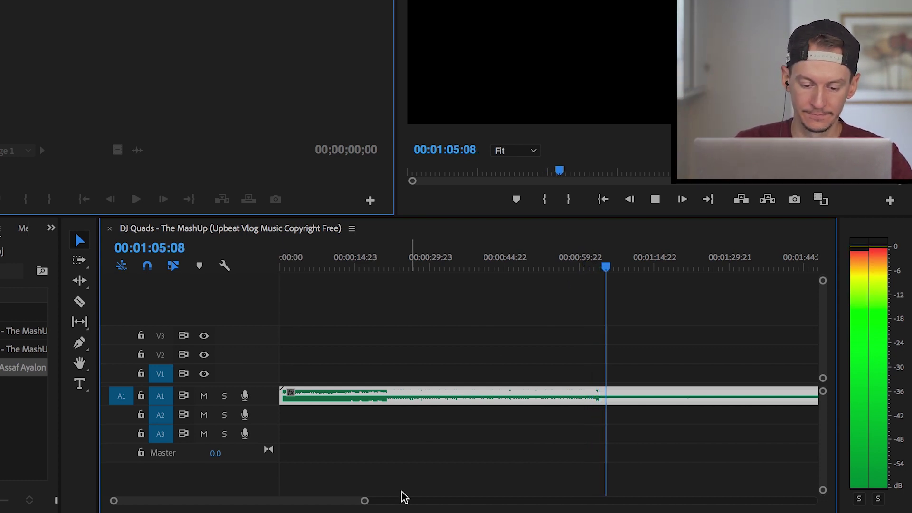
pyautogui.moveTo(364, 500); pyautogui.dragTo(478, 501)
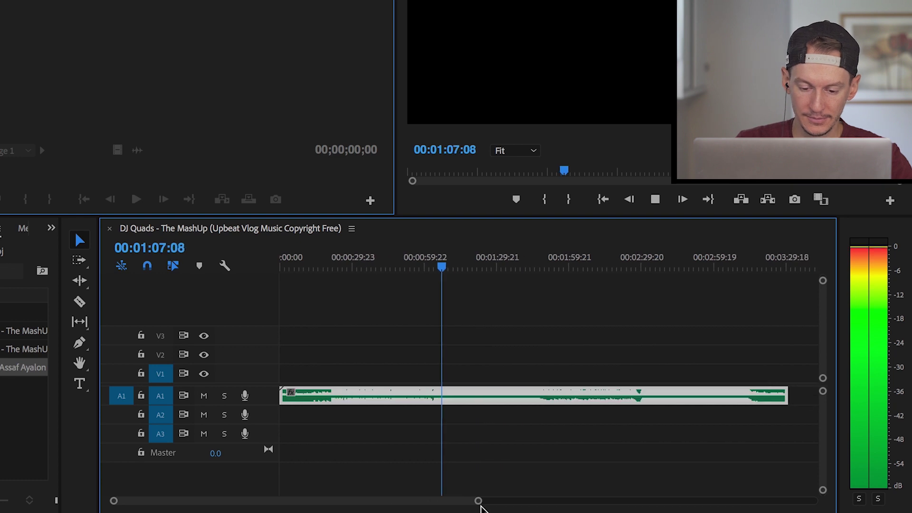
pyautogui.press('space')
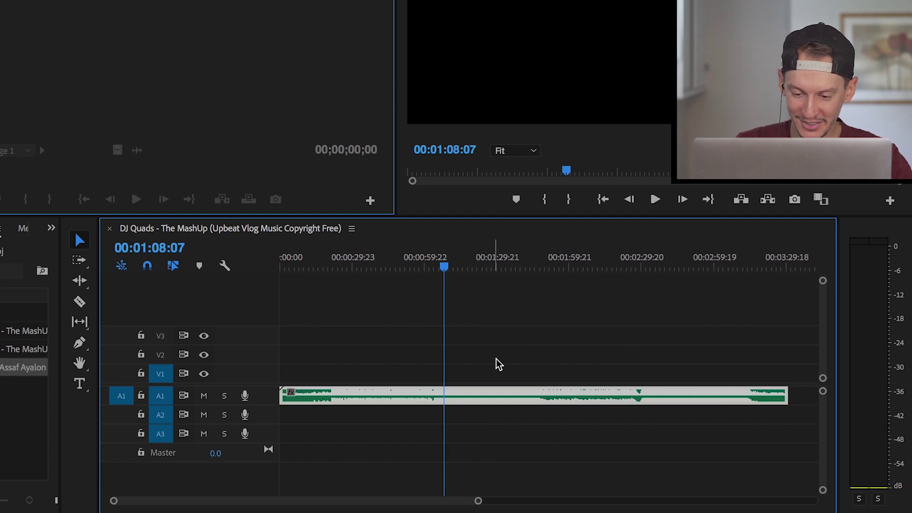
# Replay the passage around 2:26–2:31 to find the cut point
pyautogui.click(635, 261)
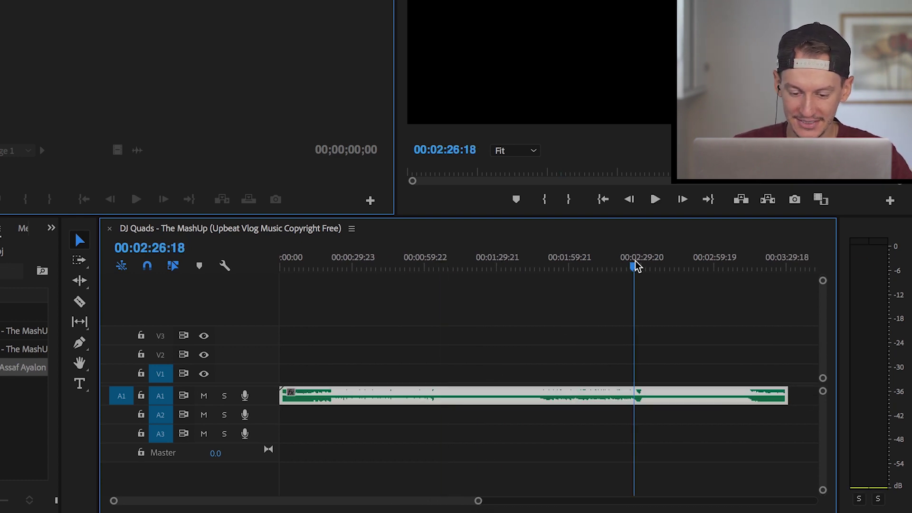
pyautogui.press('space')
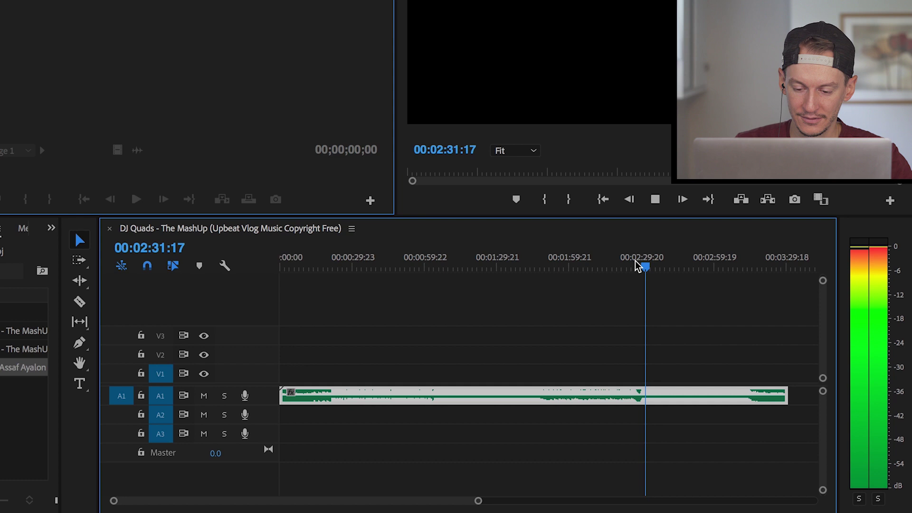
pyautogui.click(637, 267)
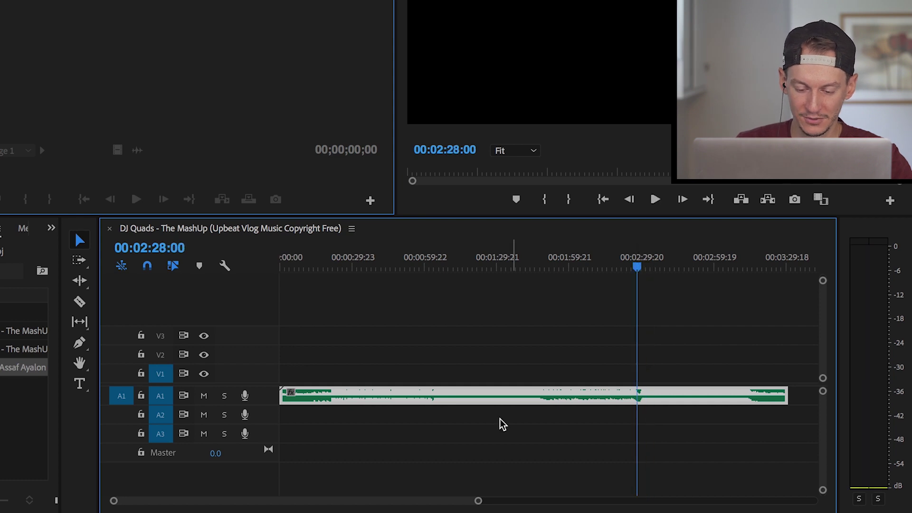
pyautogui.moveTo(478, 503); pyautogui.dragTo(393, 501)
pyautogui.press('space')
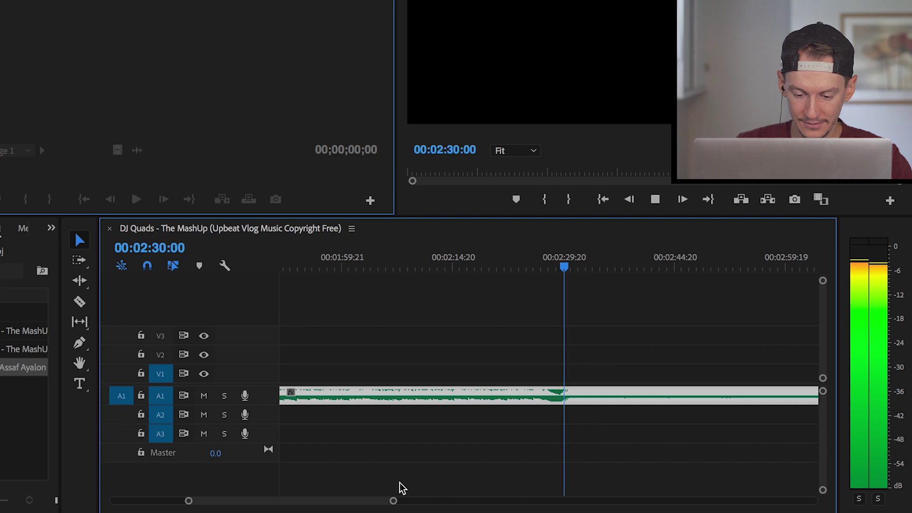
pyautogui.press('space')
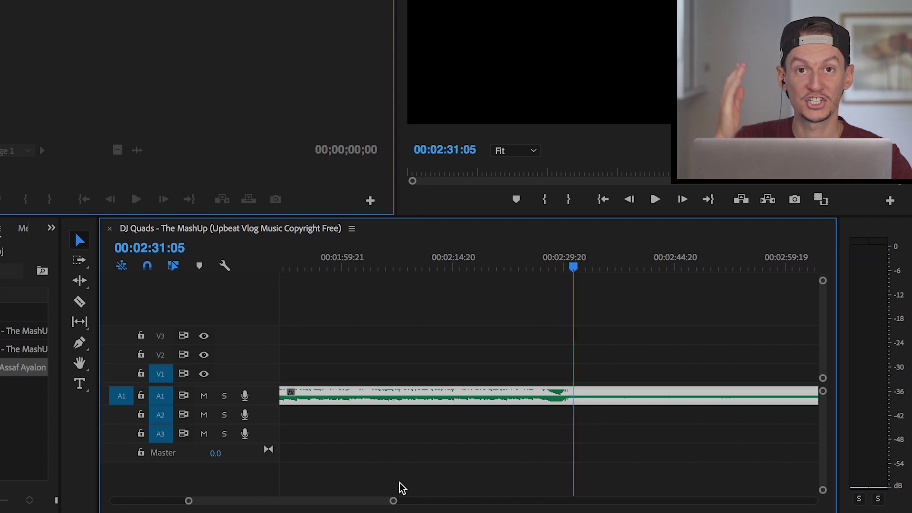
pyautogui.click(551, 268)
pyautogui.press('space')
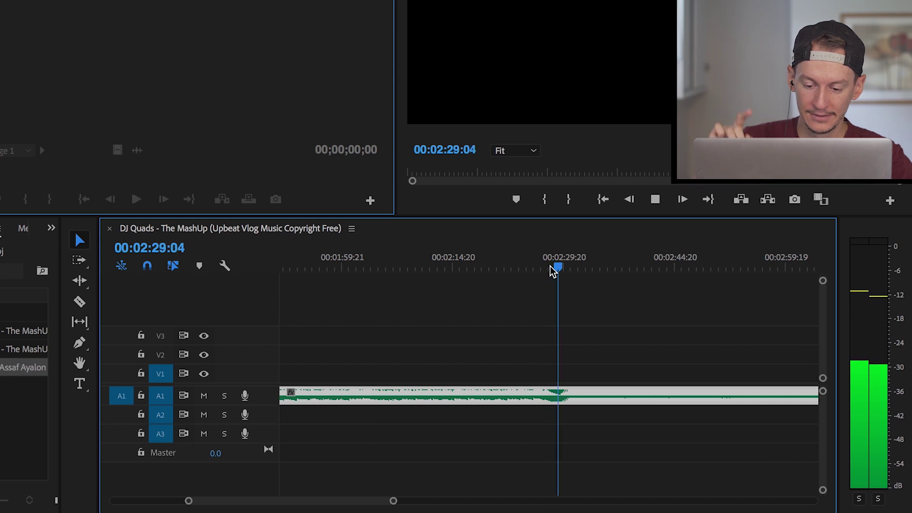
pyautogui.press('space')
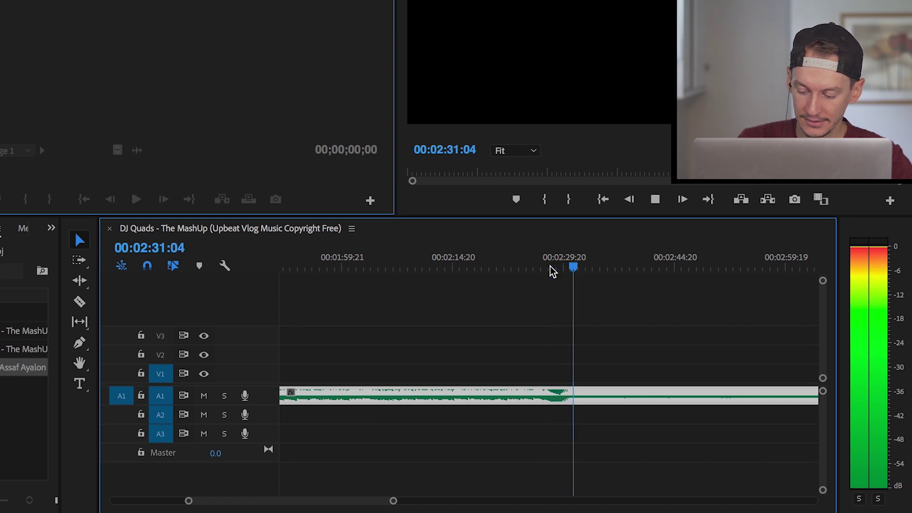
# Step frames to the beat near 2:30 and razor-split the Verve clip there
pyautogui.press('Left')
pyautogui.press('Left')
pyautogui.press('Left')
pyautogui.press('Left')
pyautogui.press('Left')
pyautogui.press('Left')
pyautogui.press('Left')
pyautogui.press('Left')
pyautogui.press('Right')
pyautogui.press('Right')
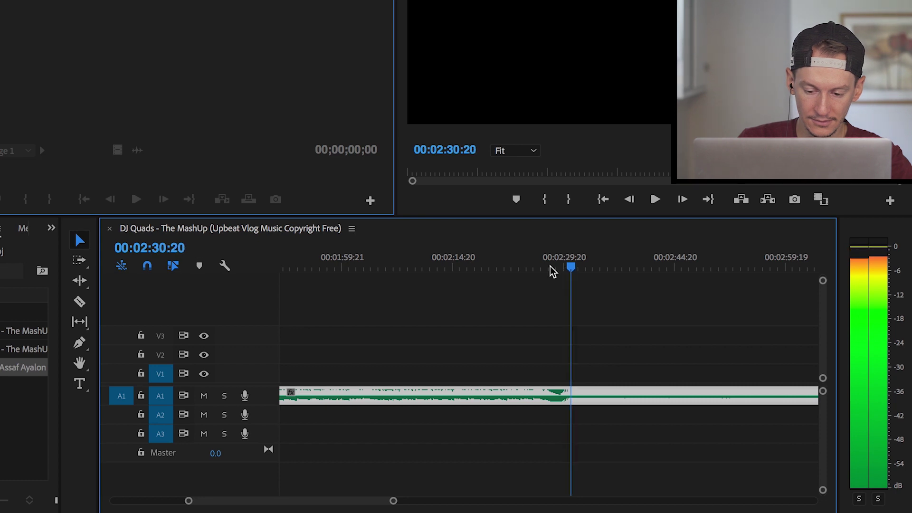
pyautogui.press('Left')
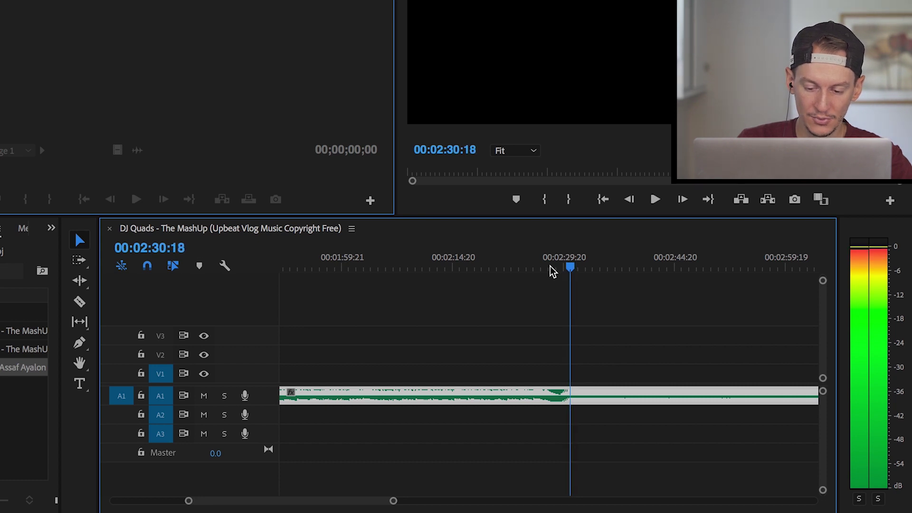
pyautogui.press('Right')
pyautogui.press('Right')
pyautogui.press('Left')
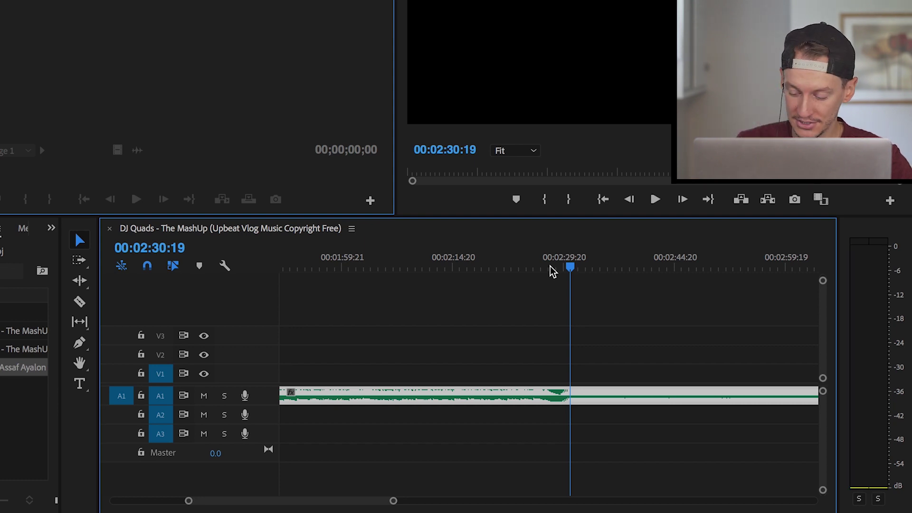
pyautogui.press('Left')
pyautogui.press('Right')
pyautogui.press('Right')
pyautogui.press('c')
pyautogui.click(576, 395)
pyautogui.press('v')
pyautogui.moveTo(394, 503); pyautogui.dragTo(440, 500)
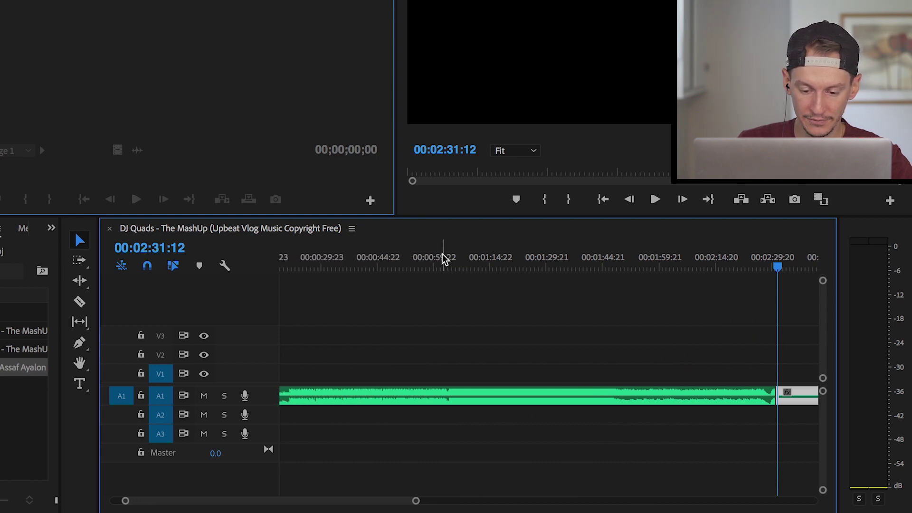
# Play from about 1:01 and step frames to settle the playhead on 01:04:01
pyautogui.click(444, 259)
pyautogui.press('space')
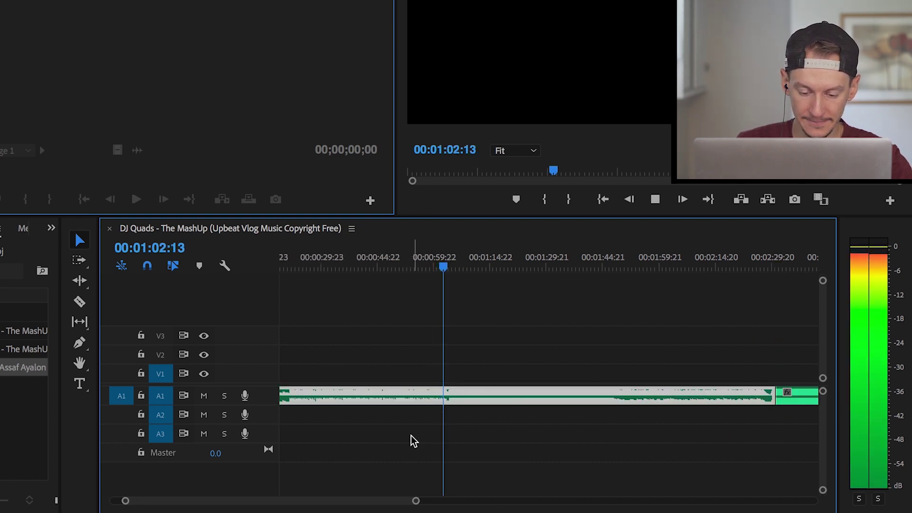
pyautogui.moveTo(416, 501); pyautogui.dragTo(349, 497)
pyautogui.press('space')
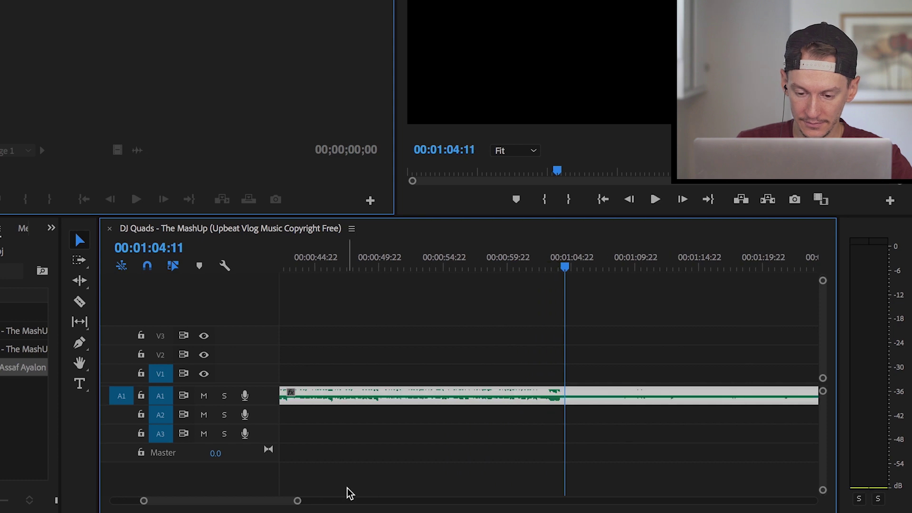
pyautogui.click(546, 259)
pyautogui.press('space')
pyautogui.press('space')
pyautogui.press('Left')
pyautogui.press('Left')
pyautogui.press('Left')
pyautogui.press('Left')
pyautogui.press('Right')
pyautogui.press('Right')
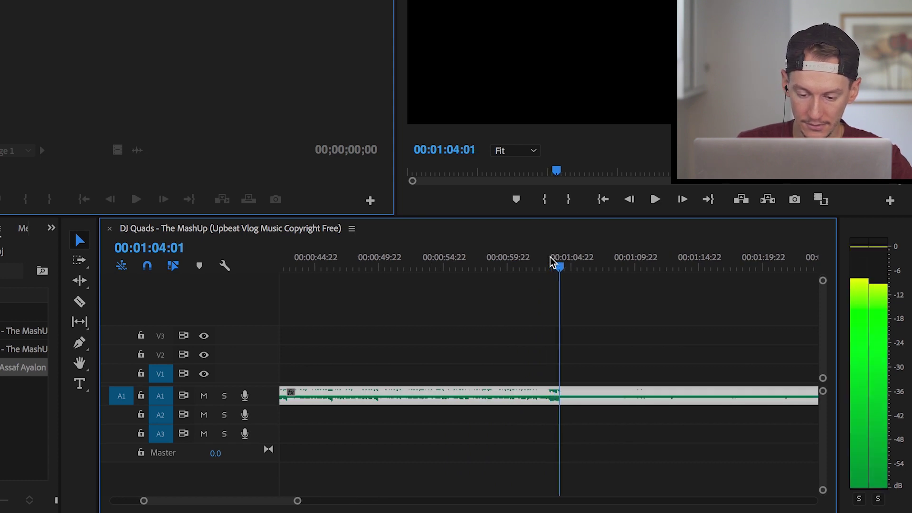
pyautogui.press('Left')
pyautogui.press('Right')
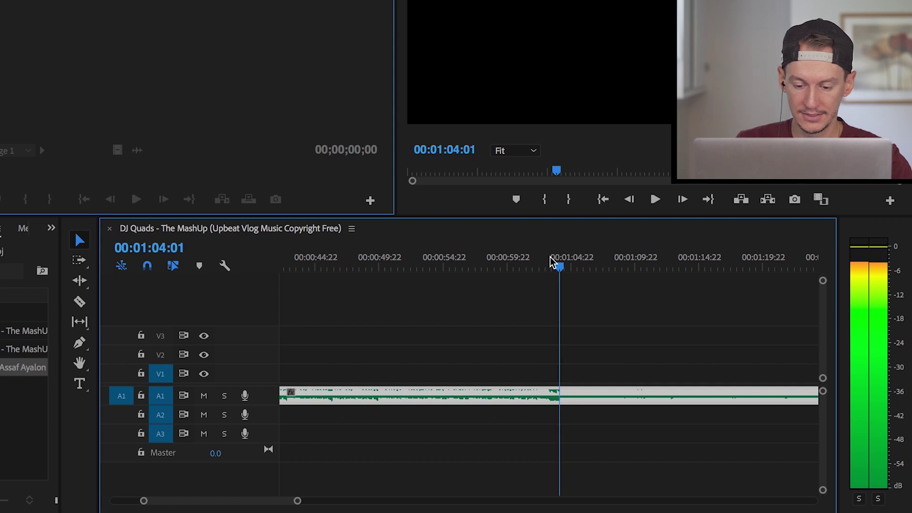
# Split the Verve clip at 01:04:01, then delete the middle section and undo it
pyautogui.press('c')
pyautogui.click(560, 397)
pyautogui.press('v')
pyautogui.click(566, 397)
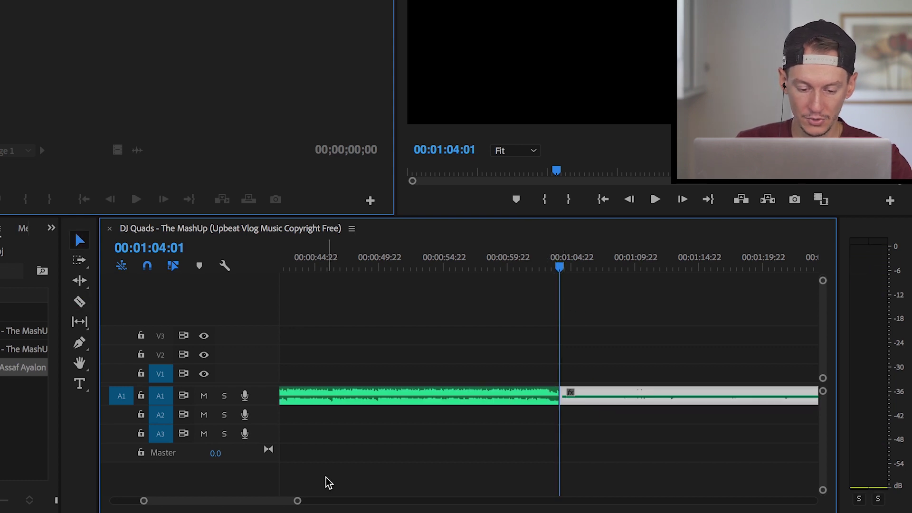
pyautogui.moveTo(297, 502); pyautogui.dragTo(368, 503)
pyautogui.click(675, 383)
pyautogui.click(677, 398)
pyautogui.press('Delete')
pyautogui.hotkey('ctrl', 'z')
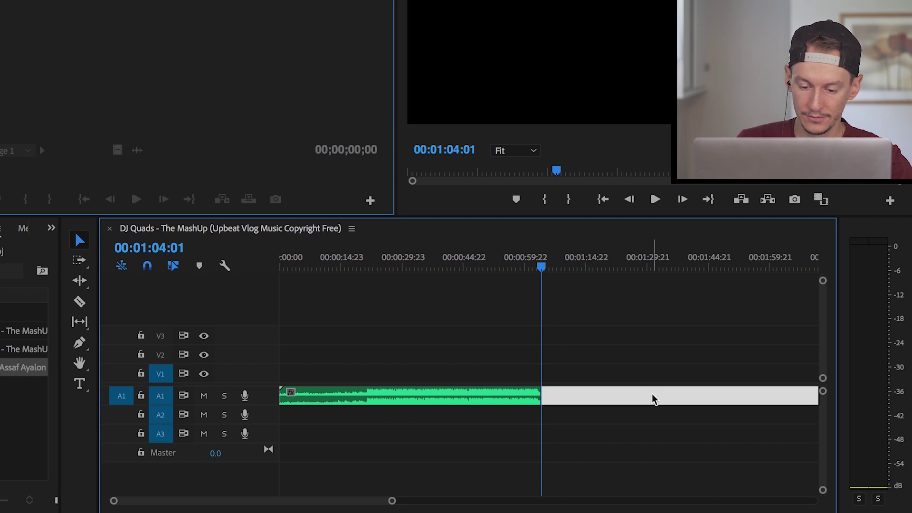
pyautogui.hotkey('ctrl', 'z')
pyautogui.click(530, 259)
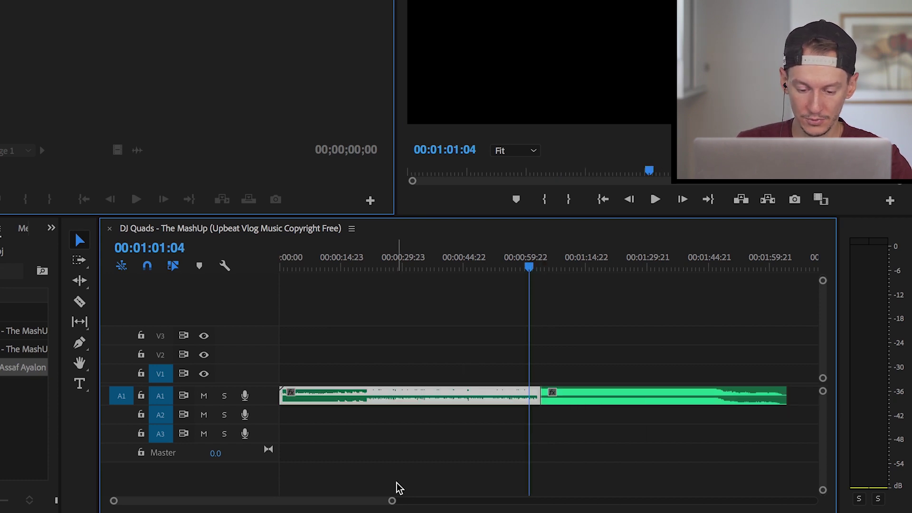
pyautogui.moveTo(392, 503)
pyautogui.mouseDown()
pyautogui.moveTo(330, 487)
pyautogui.moveTo(268, 496)
pyautogui.mouseUp()
pyautogui.press('space')
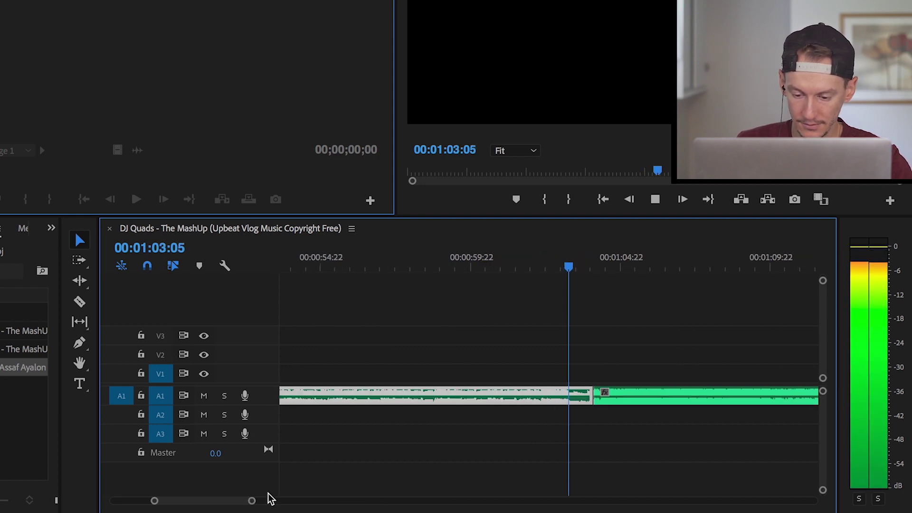
pyautogui.click(552, 264)
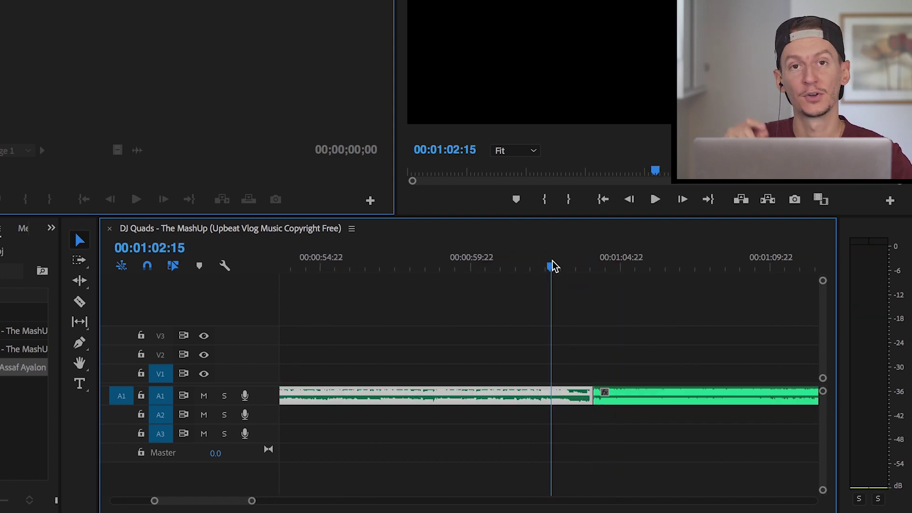
pyautogui.press('space')
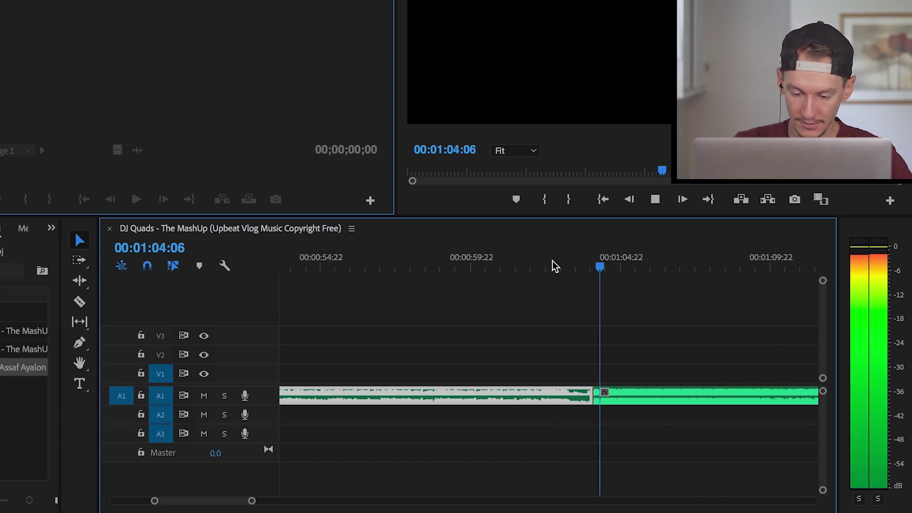
pyautogui.press('Right')
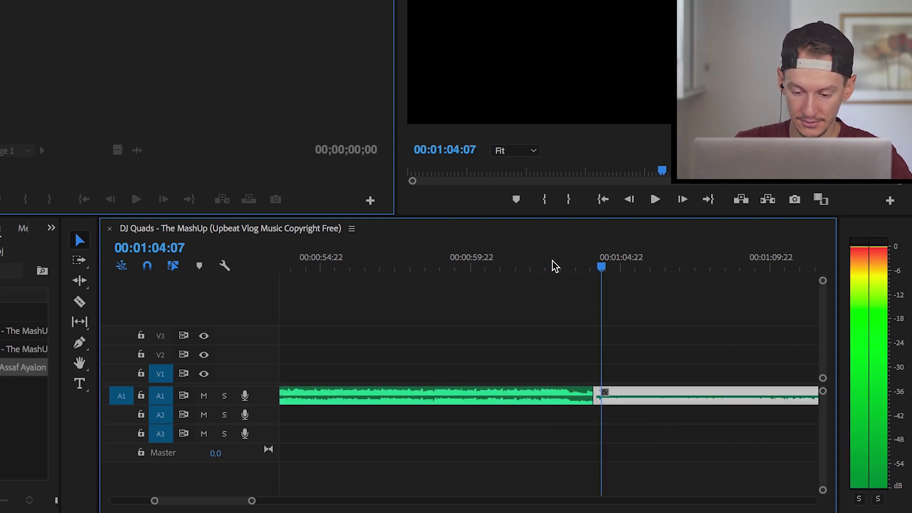
pyautogui.press('Left')
pyautogui.press('Right')
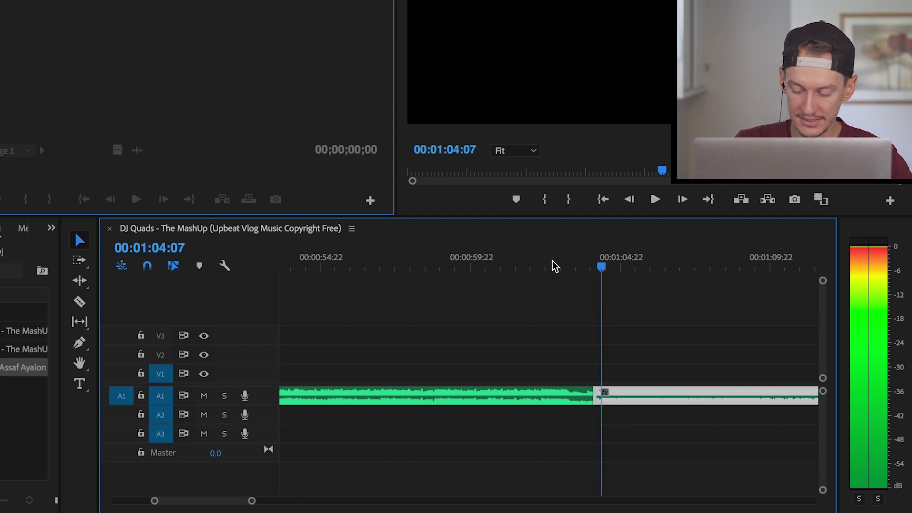
pyautogui.press('Left')
pyautogui.press('Right')
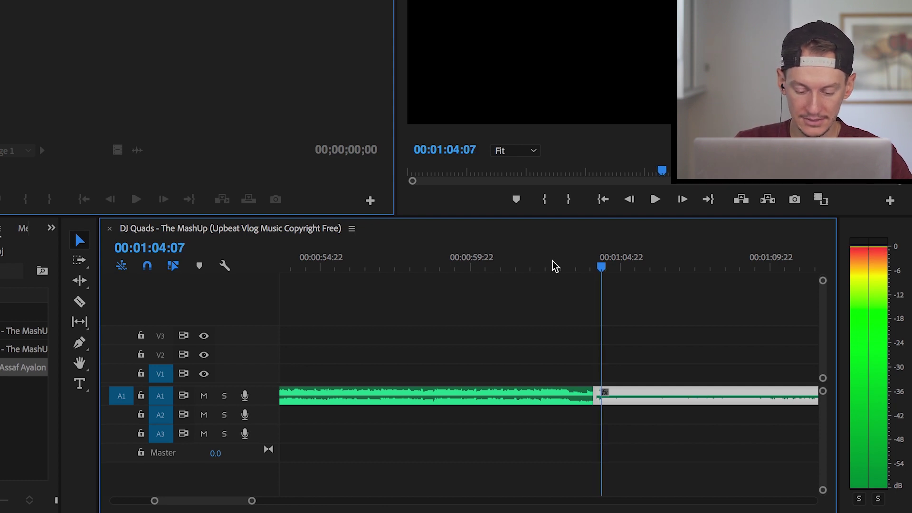
pyautogui.press('c')
pyautogui.click(602, 392)
pyautogui.press('v')
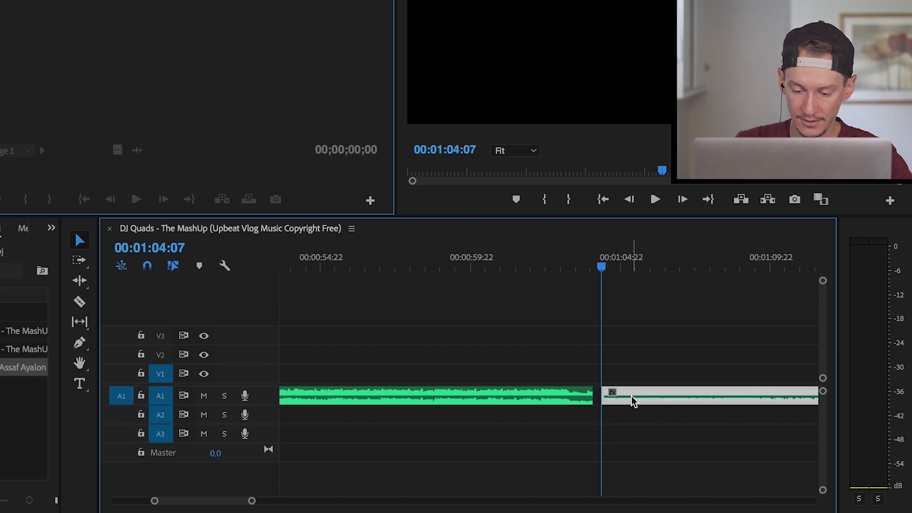
pyautogui.moveTo(631, 396); pyautogui.dragTo(634, 398)
pyautogui.click(540, 253)
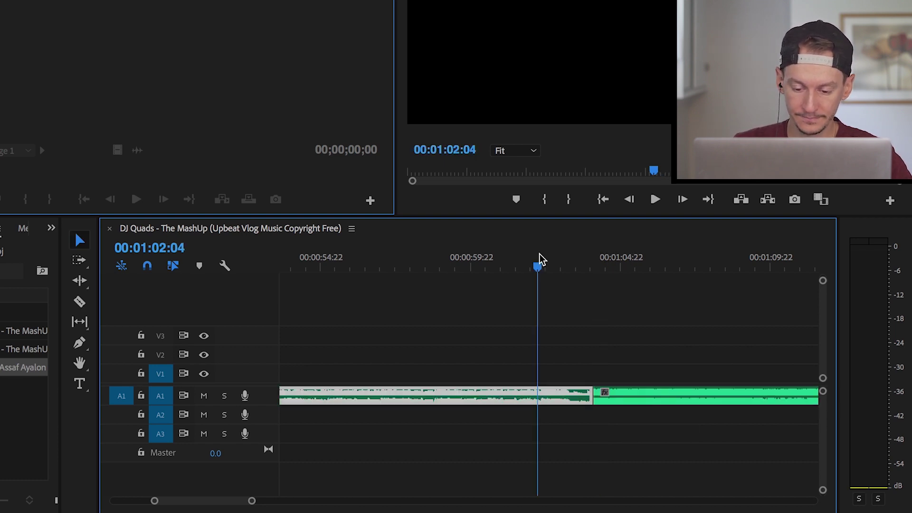
pyautogui.press('space')
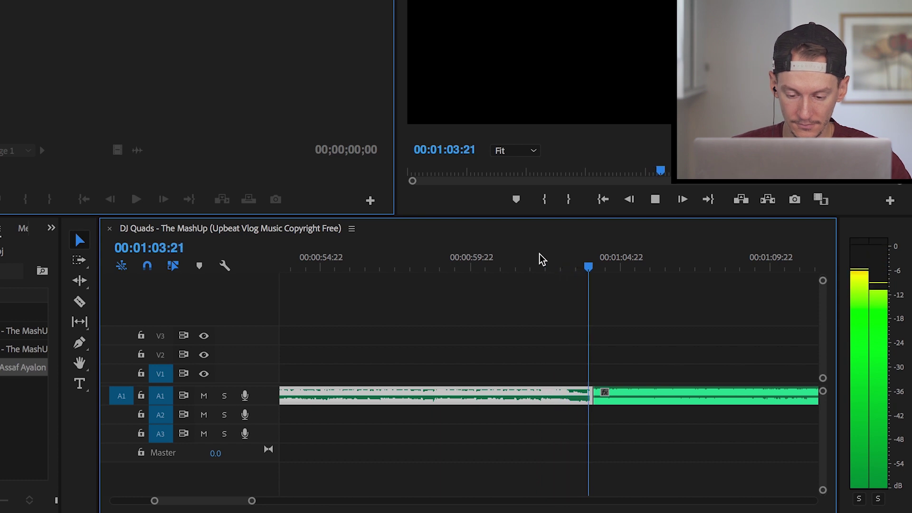
pyautogui.click(570, 262)
pyautogui.press('space')
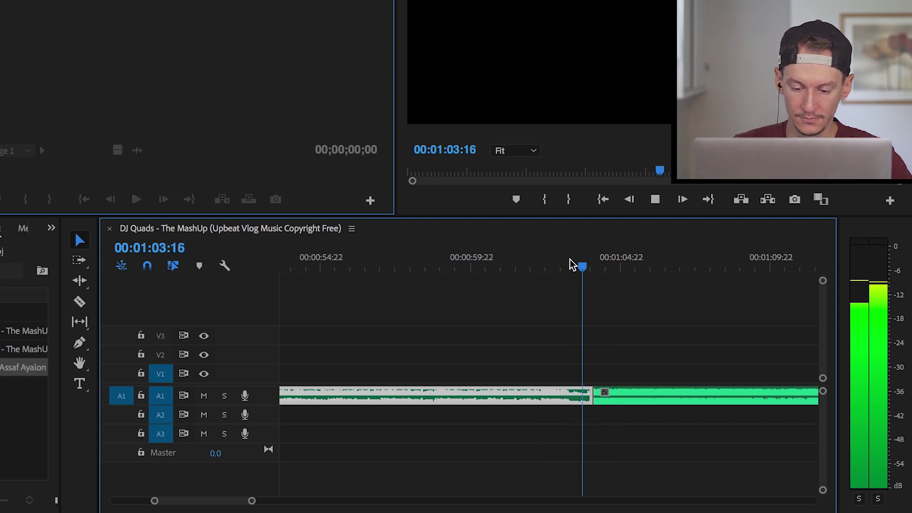
pyautogui.press('space')
# Apply a Constant Gain crossfade from the Effects panel to the A1 join near 01:04
pyautogui.moveTo(60, 231); pyautogui.dragTo(179, 230)
pyautogui.click(172, 228)
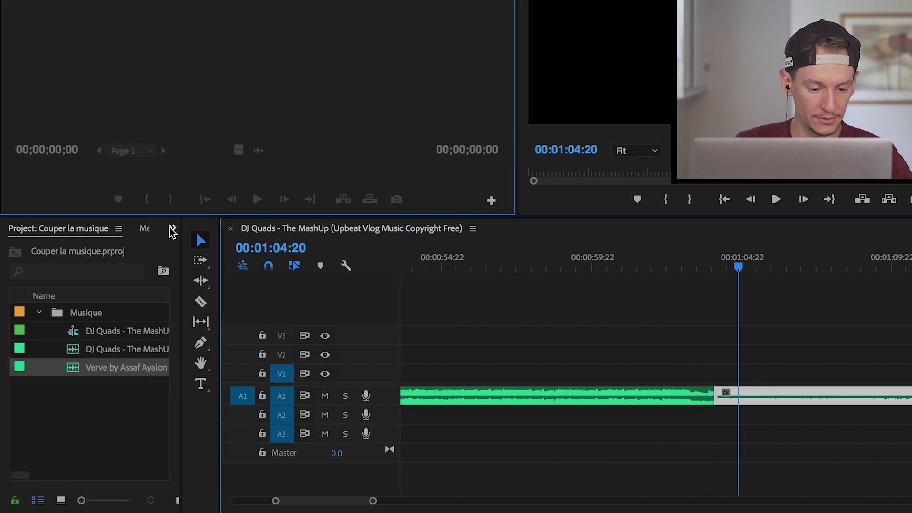
pyautogui.click(190, 315)
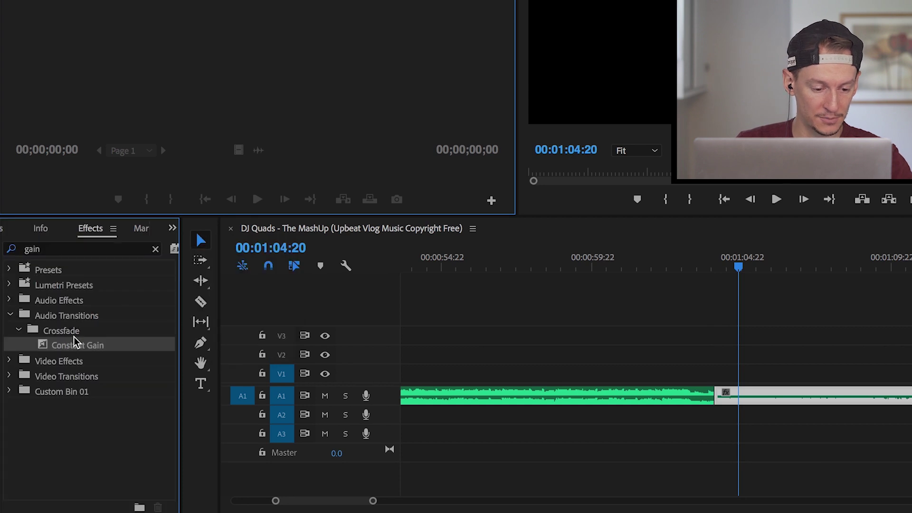
pyautogui.moveTo(716, 434); pyautogui.dragTo(722, 402)
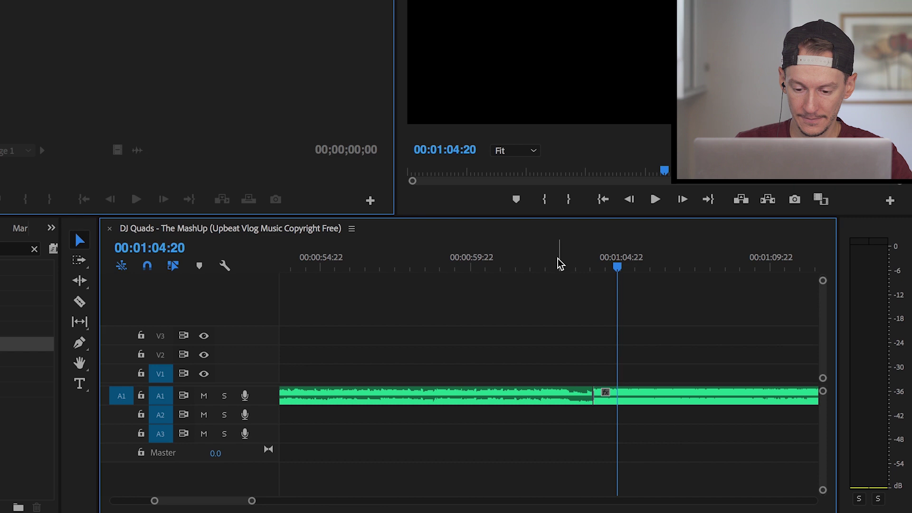
# Preview the crossfaded join twice, zooming the timeline in around the transition
pyautogui.click(557, 261)
pyautogui.press('space')
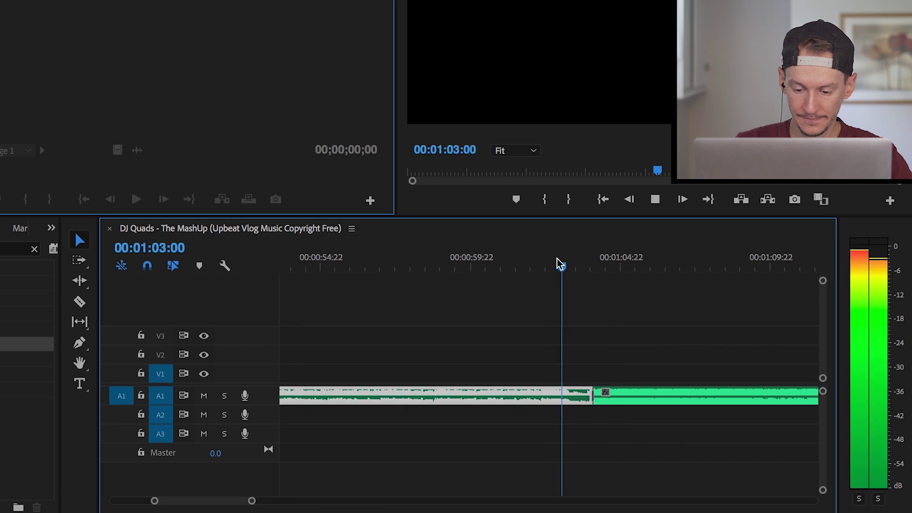
pyautogui.press('space')
pyautogui.press('space')
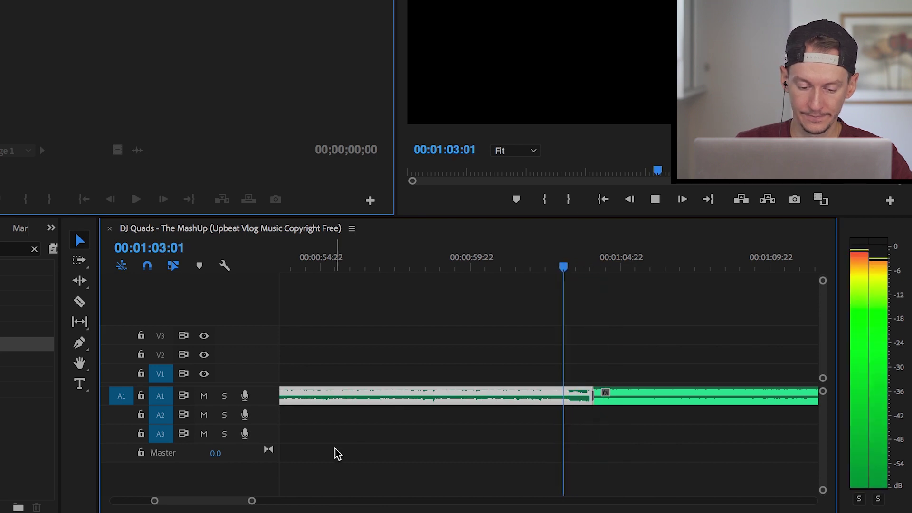
pyautogui.press('space')
pyautogui.moveTo(254, 501); pyautogui.dragTo(194, 501)
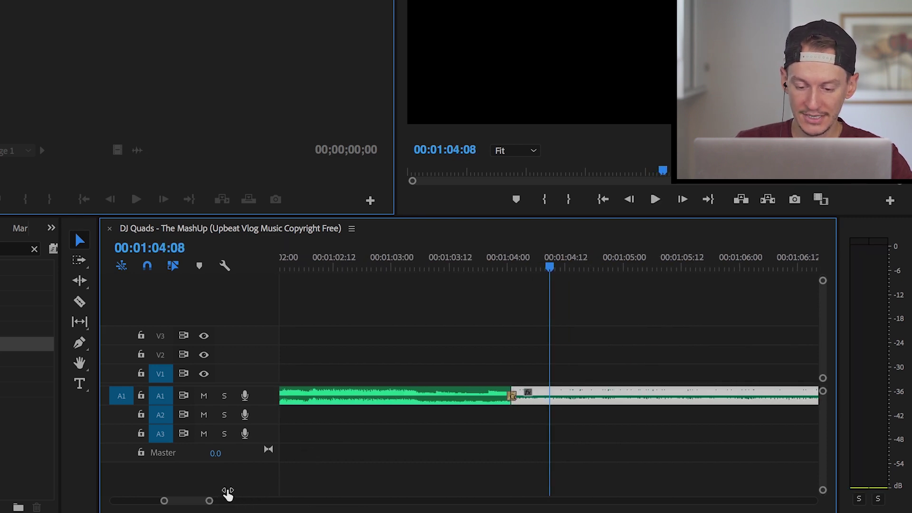
# Shift the Constant Gain crossfade left so it ends at the cut
pyautogui.click(424, 266)
pyautogui.press('space')
pyautogui.press('space')
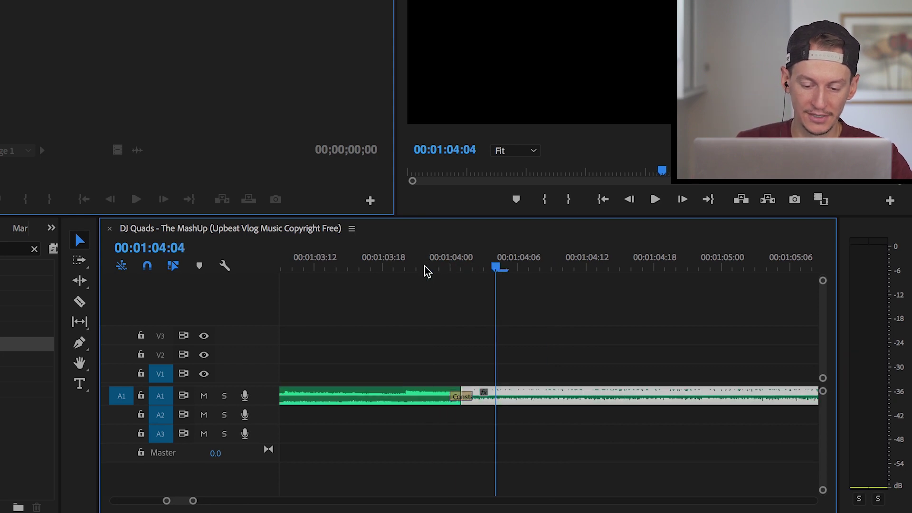
pyautogui.click(463, 261)
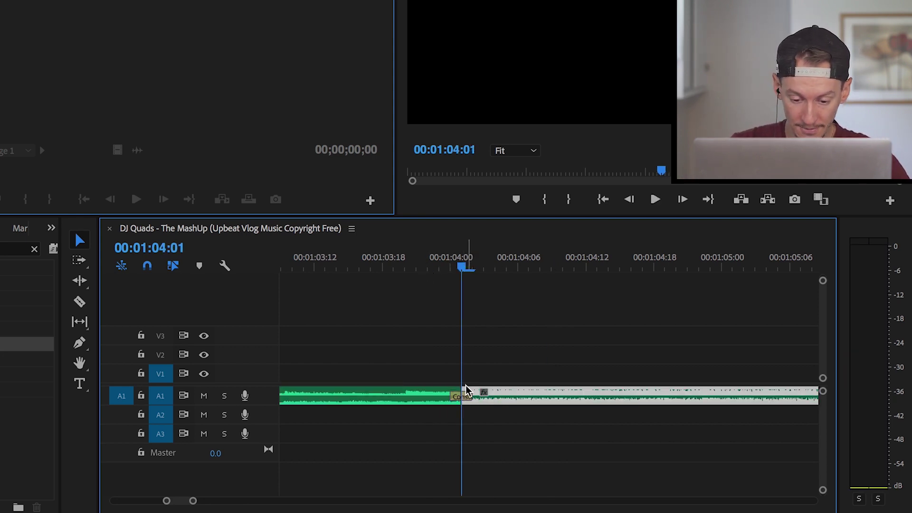
pyautogui.click(466, 396)
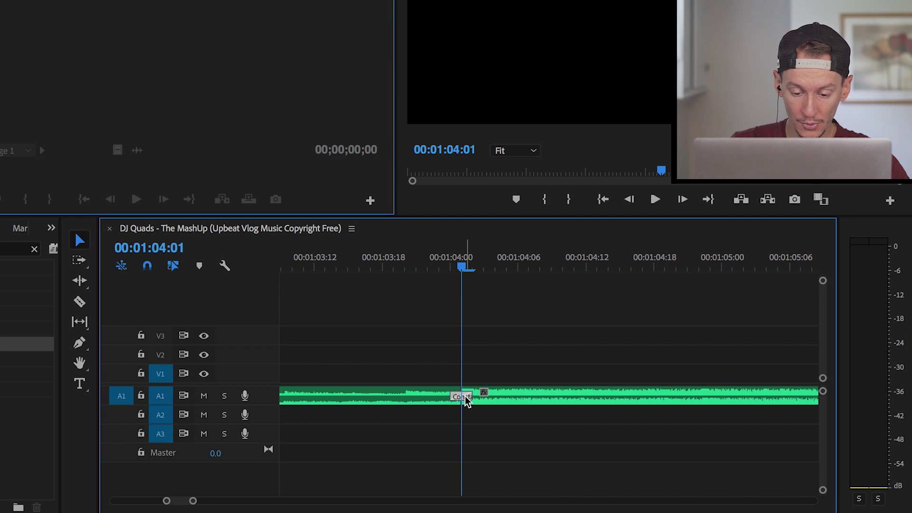
pyautogui.moveTo(466, 396); pyautogui.dragTo(447, 394)
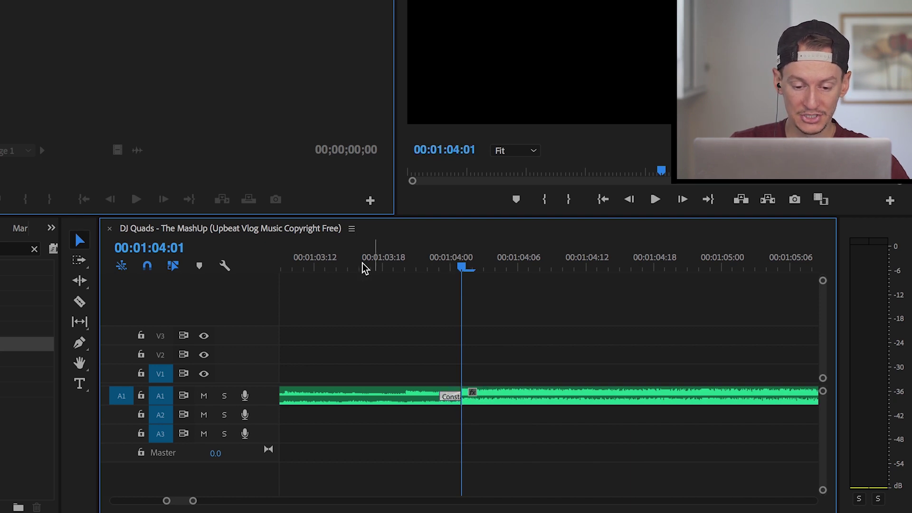
# Preview the repositioned crossfade from just before it
pyautogui.click(327, 258)
pyautogui.press('space')
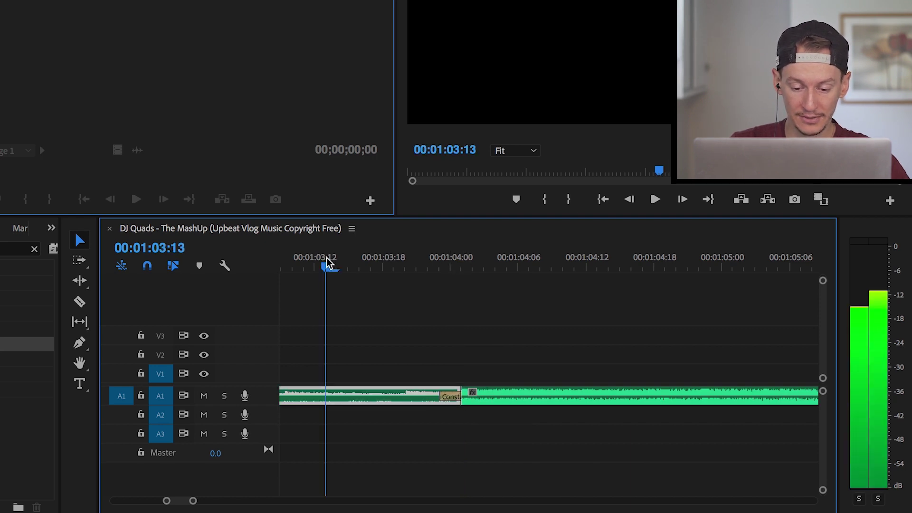
pyautogui.click(326, 258)
pyautogui.press('space')
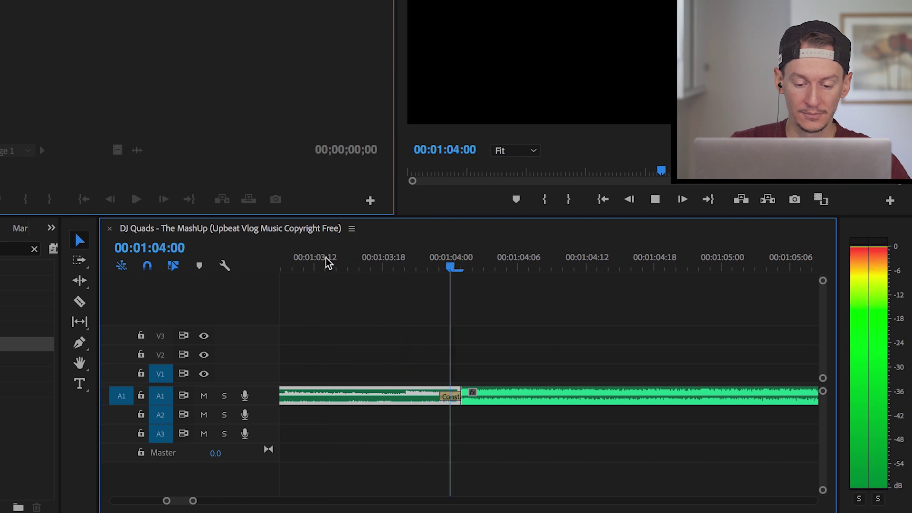
pyautogui.press('space')
# Move the crossfade right so it starts at the cut and replay the join
pyautogui.moveTo(448, 396); pyautogui.dragTo(469, 396)
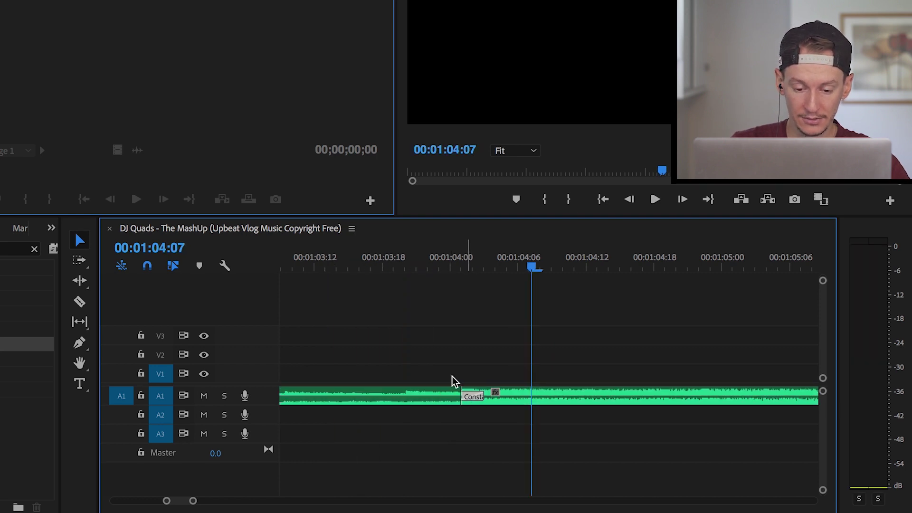
pyautogui.click(452, 394)
pyautogui.click(373, 259)
pyautogui.press('space')
pyautogui.click(373, 259)
pyautogui.press('space')
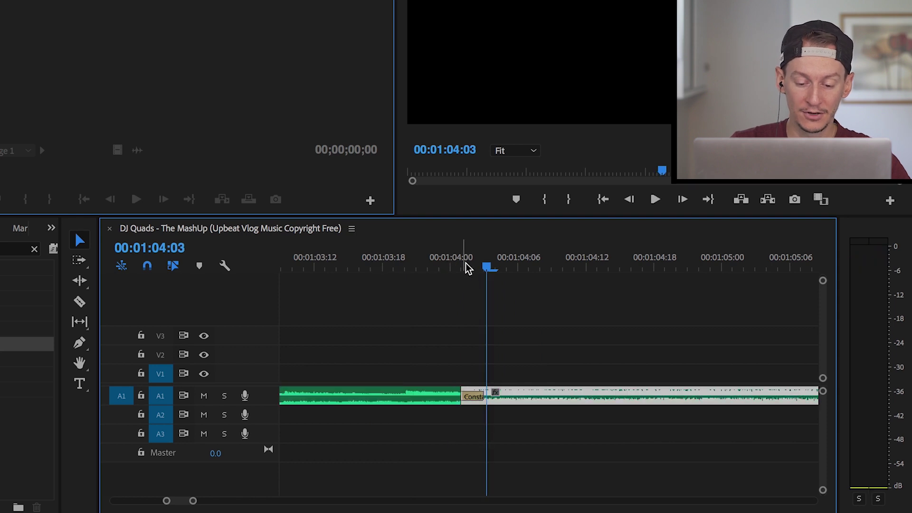
# Scrub and replay the audio around the join to check the transition
pyautogui.click(464, 265)
pyautogui.moveTo(473, 268); pyautogui.dragTo(385, 268)
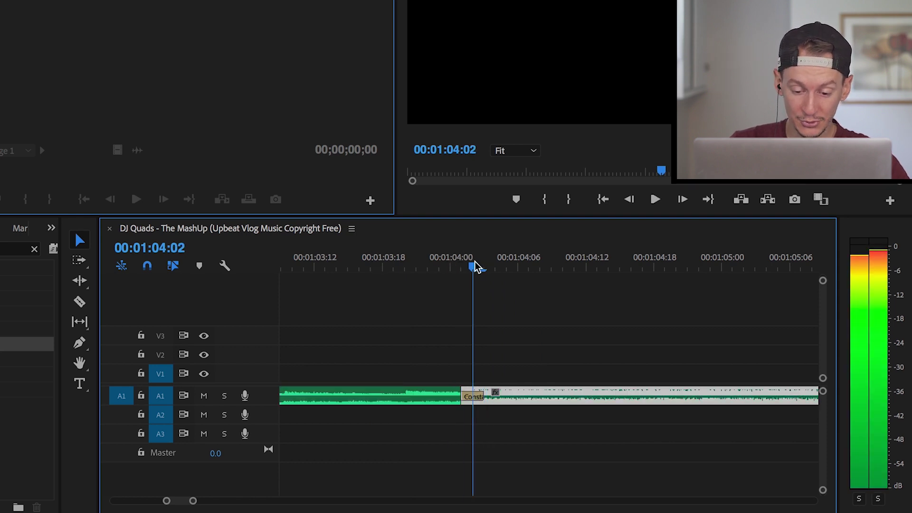
pyautogui.press('space')
pyautogui.click(327, 259)
pyautogui.press('space')
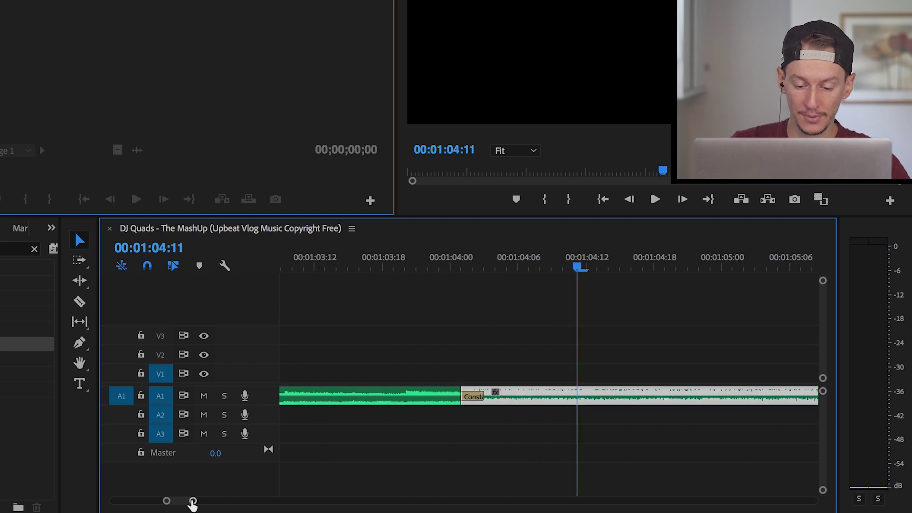
# Zoom the timeline back out and play the Verve track across the join
pyautogui.moveTo(193, 501); pyautogui.dragTo(297, 502)
pyautogui.click(492, 262)
pyautogui.press('space')
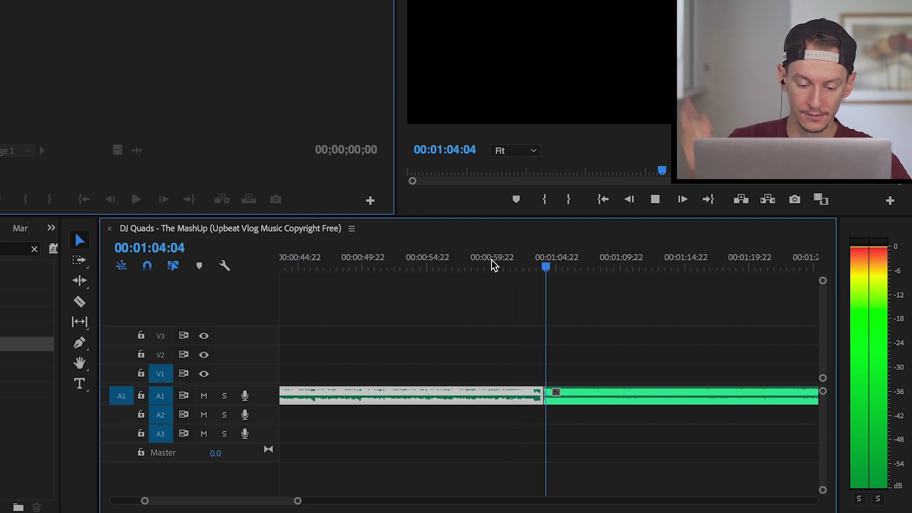
pyautogui.moveTo(298, 501); pyautogui.dragTo(409, 501)
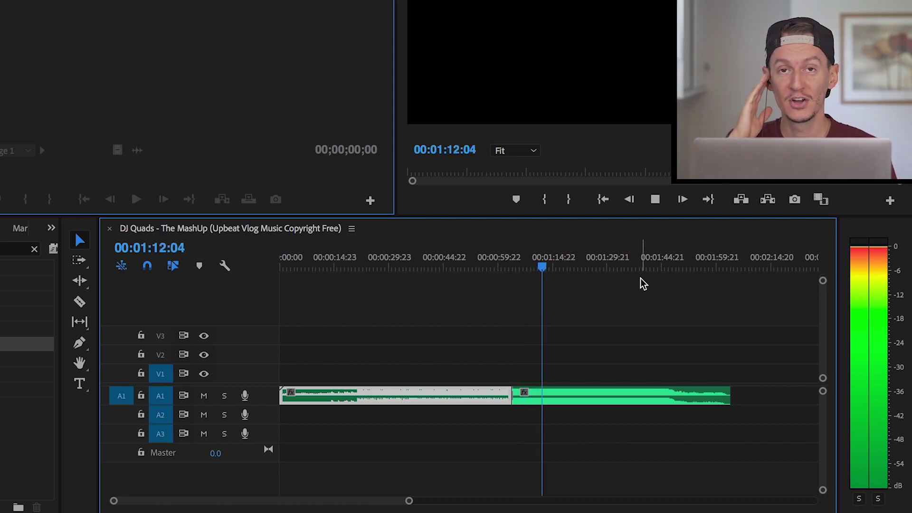
pyautogui.press('space')
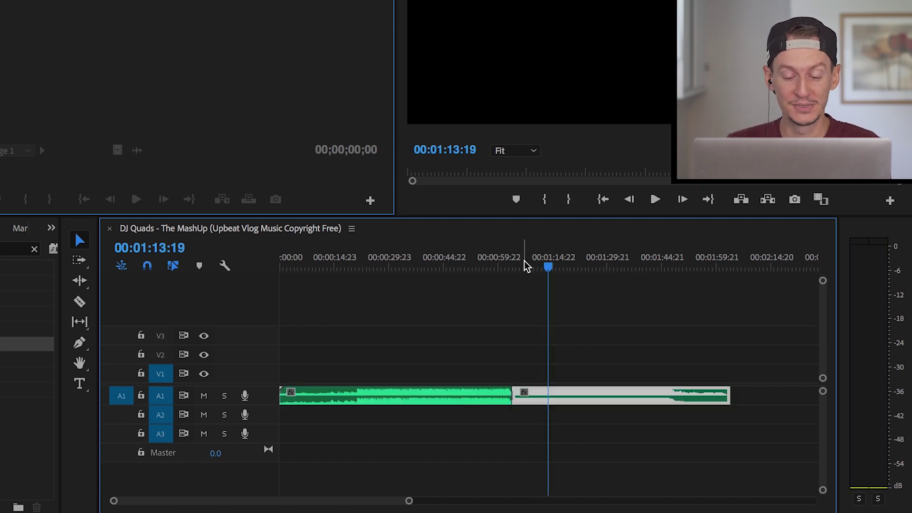
pyautogui.click(476, 265)
pyautogui.press('space')
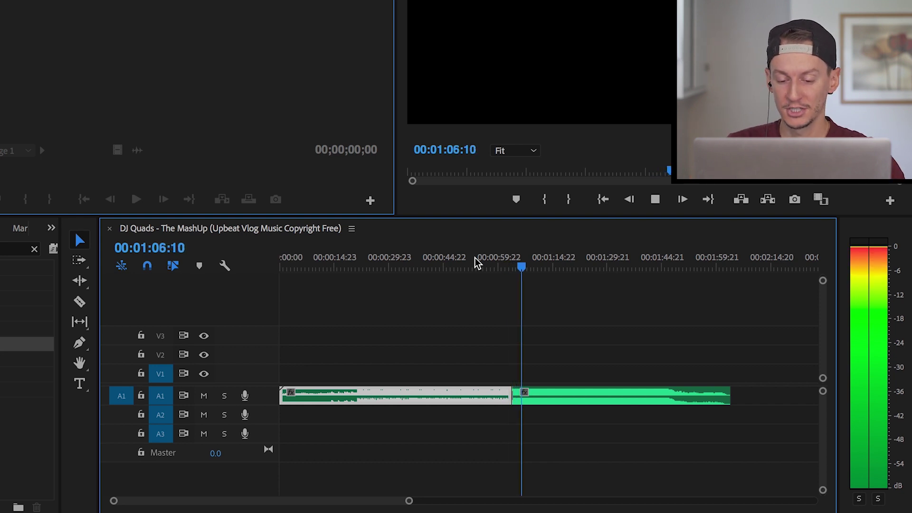
pyautogui.click(660, 267)
pyautogui.click(668, 267)
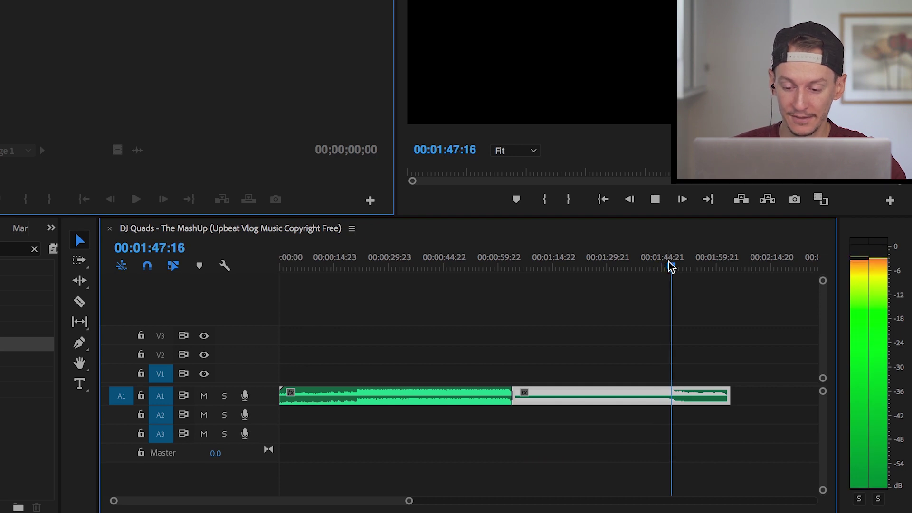
pyautogui.click(714, 266)
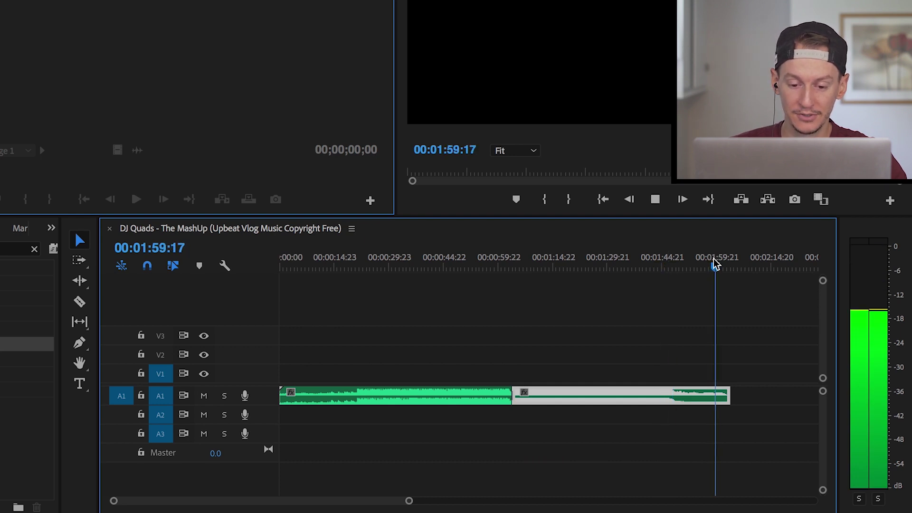
pyautogui.press('space')
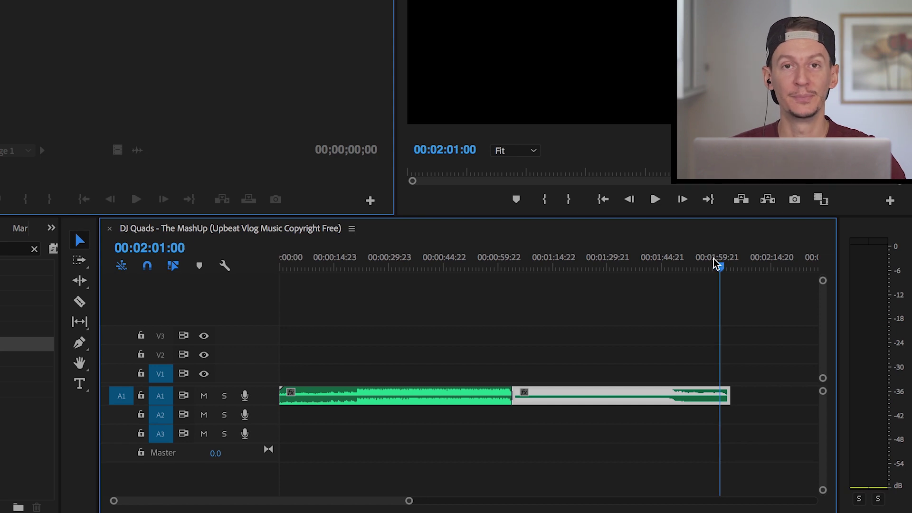
pyautogui.click(526, 268)
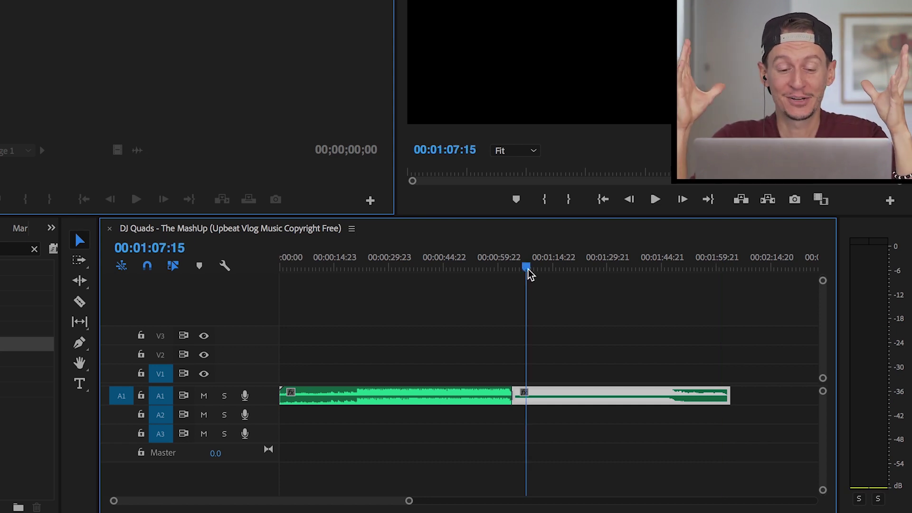